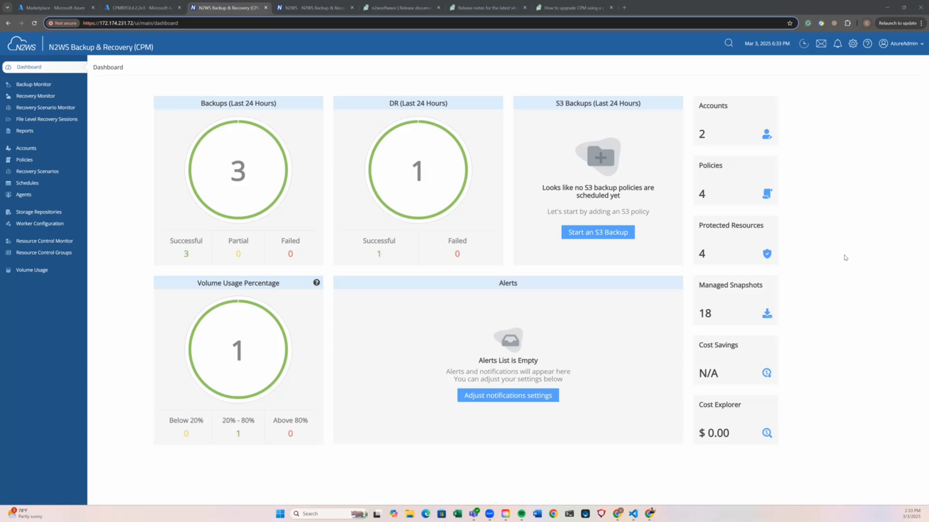
- Check the installed N2WS version in the product's About information and close it
left_click(868, 43)
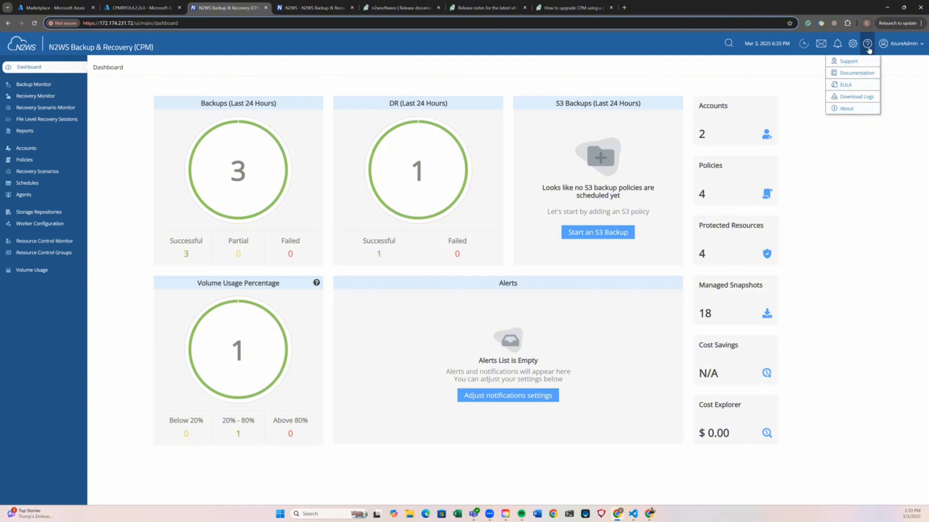
left_click(854, 109)
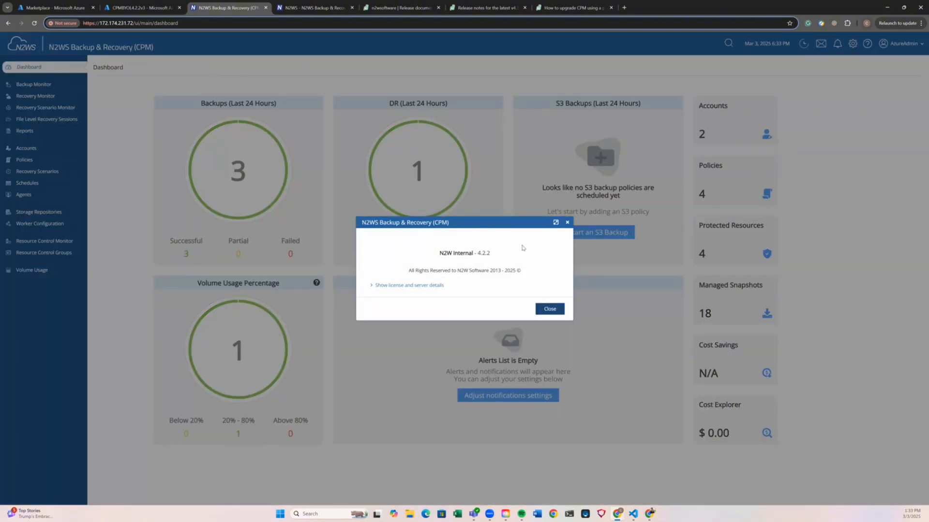
left_click(568, 222)
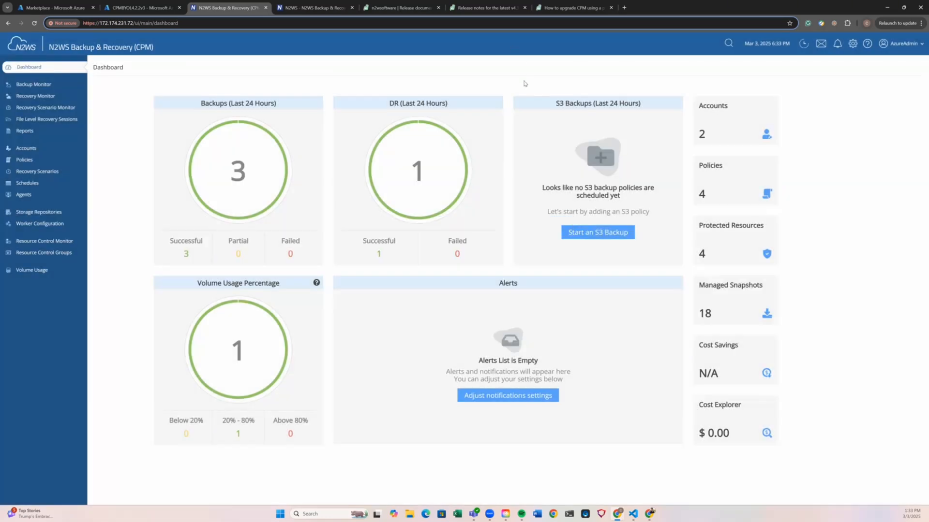
- Switch to the CPMBYOL4.2.2v3 virtual machine in the Azure portal and examine the version suffix of its source image plan
left_click(142, 9)
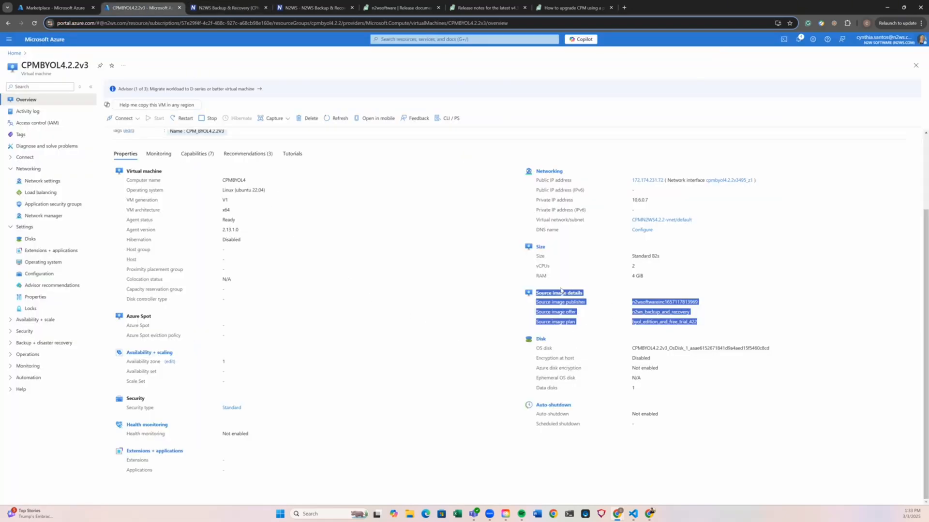
left_click(688, 324)
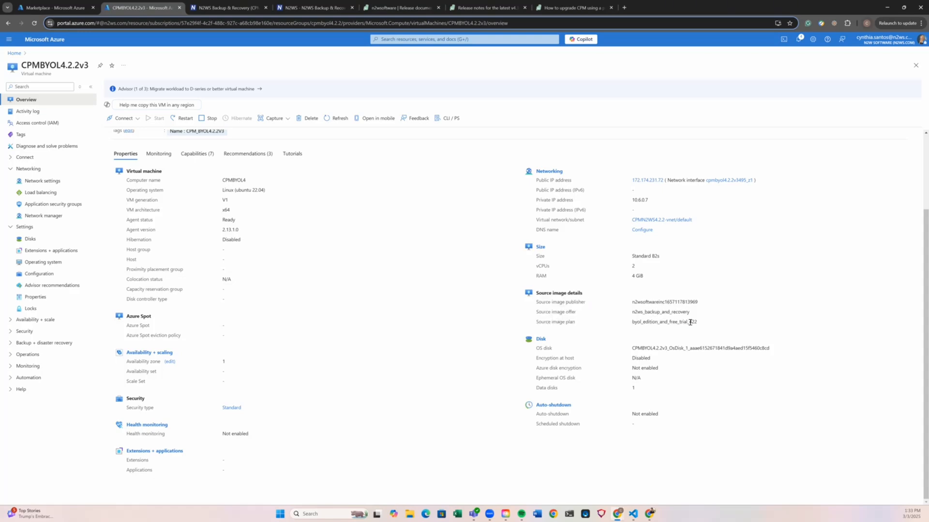
left_click_drag(689, 324, 705, 326)
- Switch back to the N2WS console and examine the backup statuses in the Backup Monitor
left_click(224, 8)
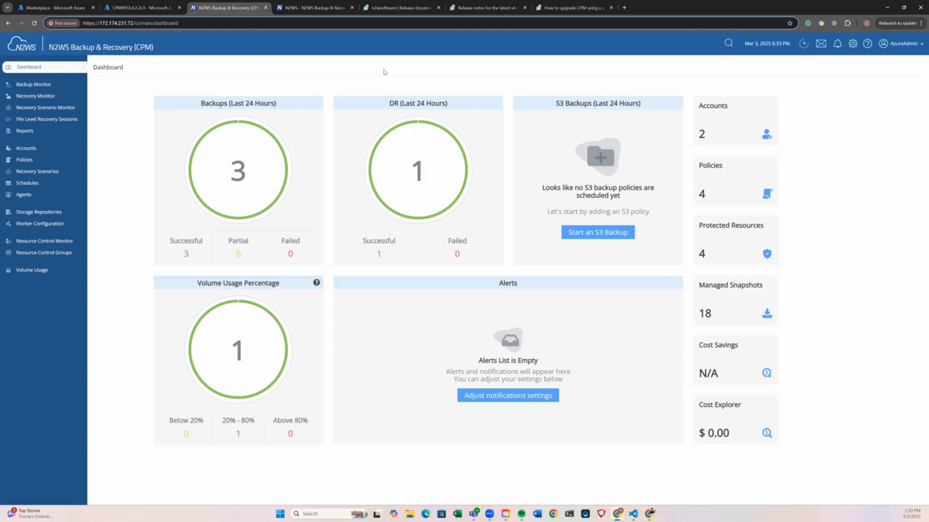
left_click(62, 89)
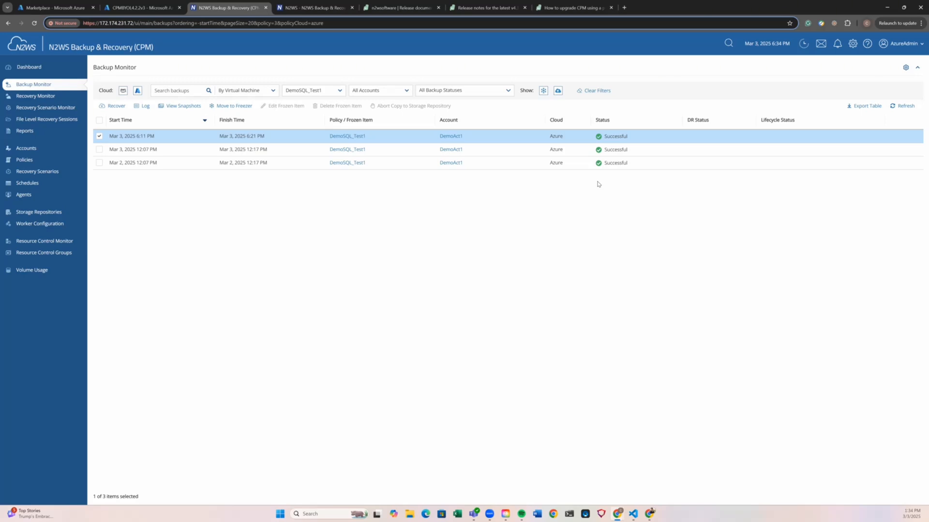
- Review the N2WS server settings for users, identity provider integration and installed patches
left_click(852, 44)
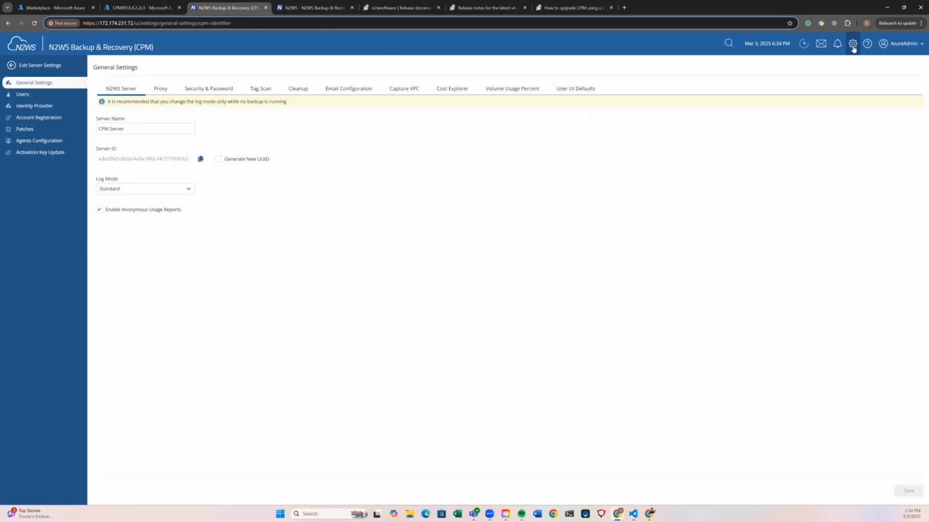
left_click(51, 96)
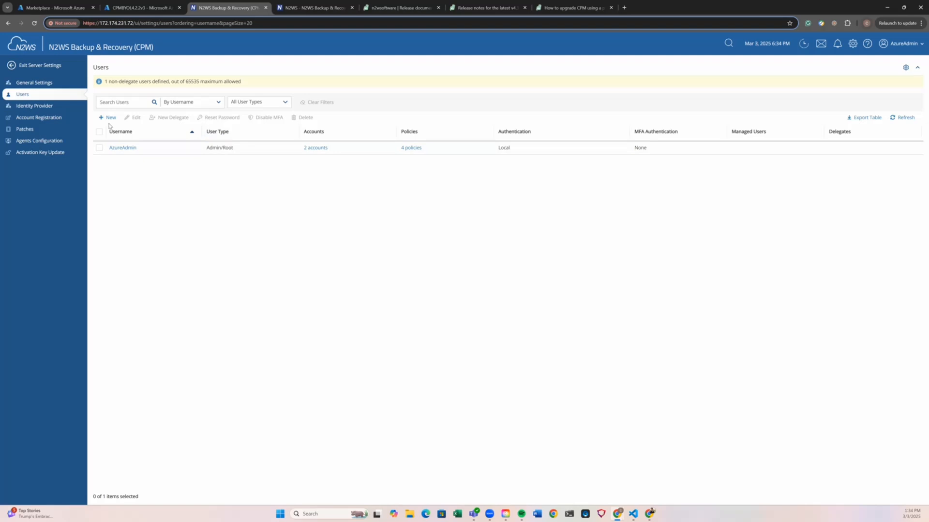
left_click(42, 110)
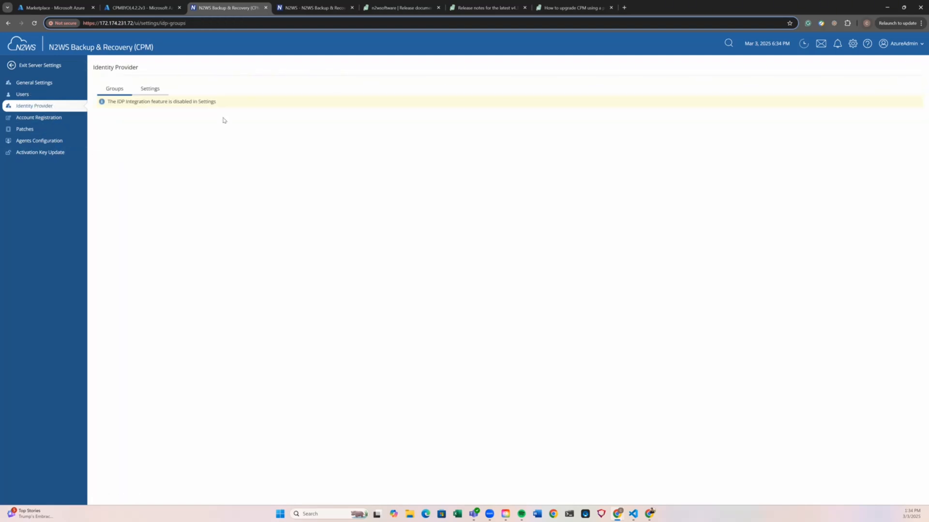
left_click(146, 90)
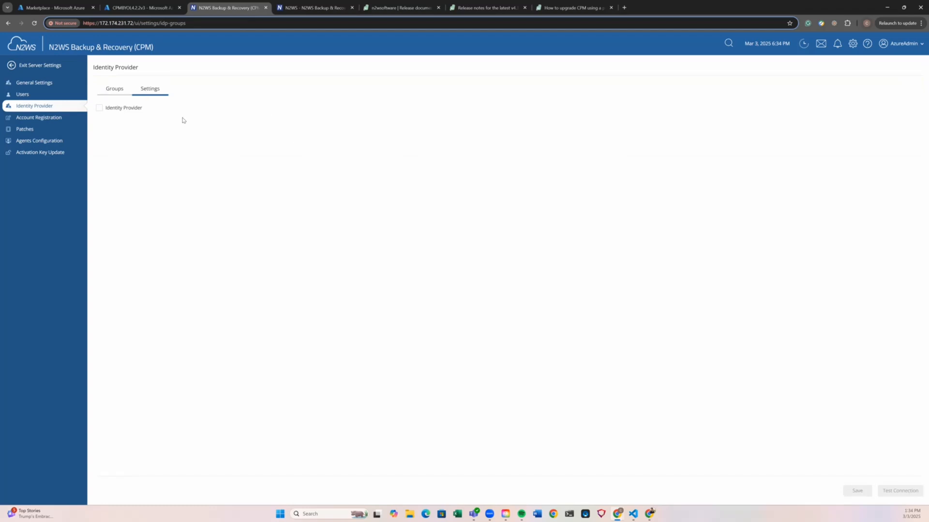
left_click(41, 131)
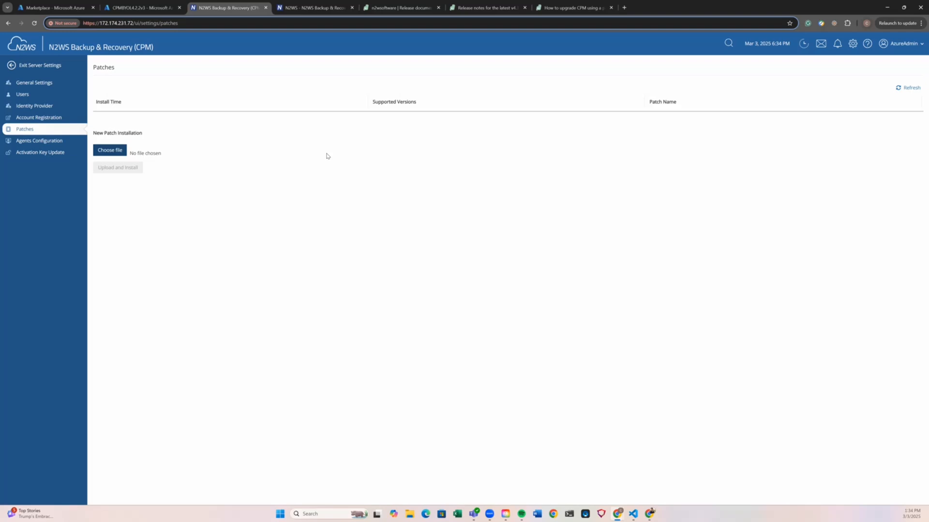
- Inspect the fields of the server's proxy configuration by enabling the proxy, and exit the server settings with the edits discarded
left_click(47, 84)
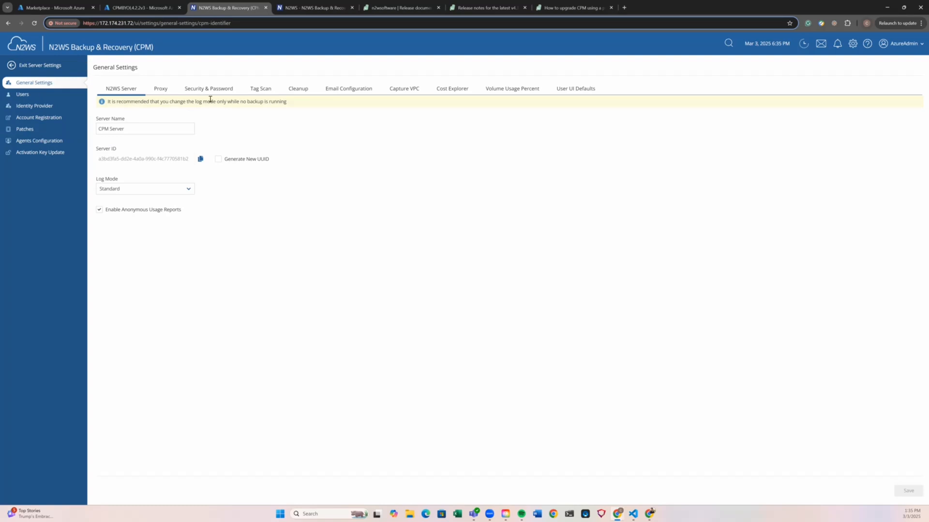
left_click(173, 89)
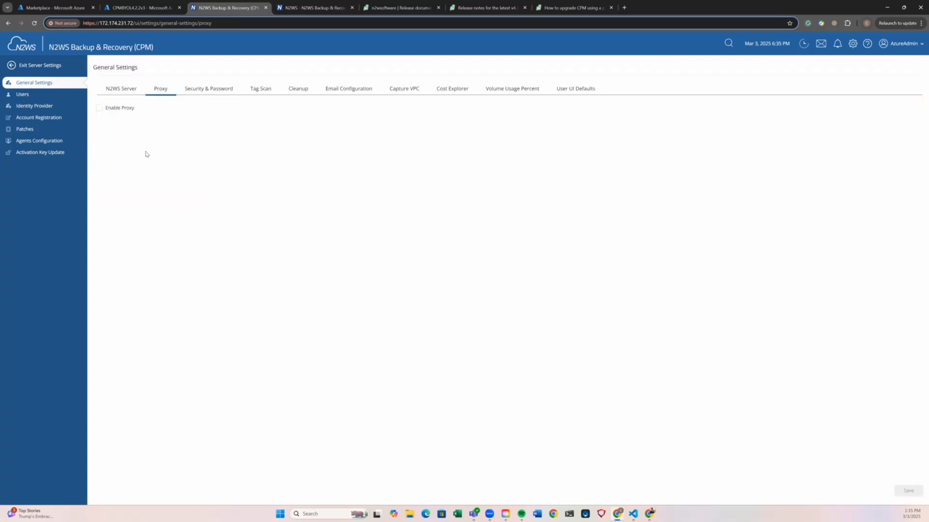
left_click(99, 108)
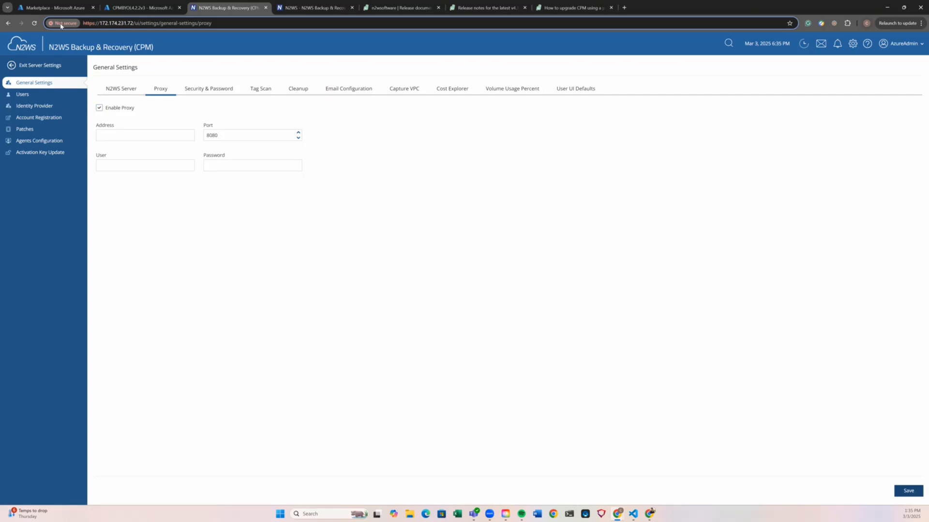
left_click(40, 65)
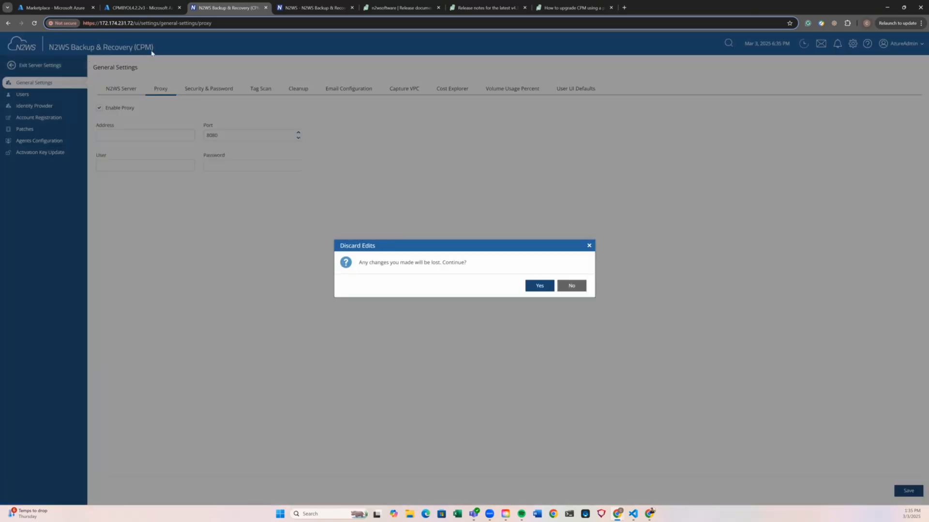
left_click(536, 286)
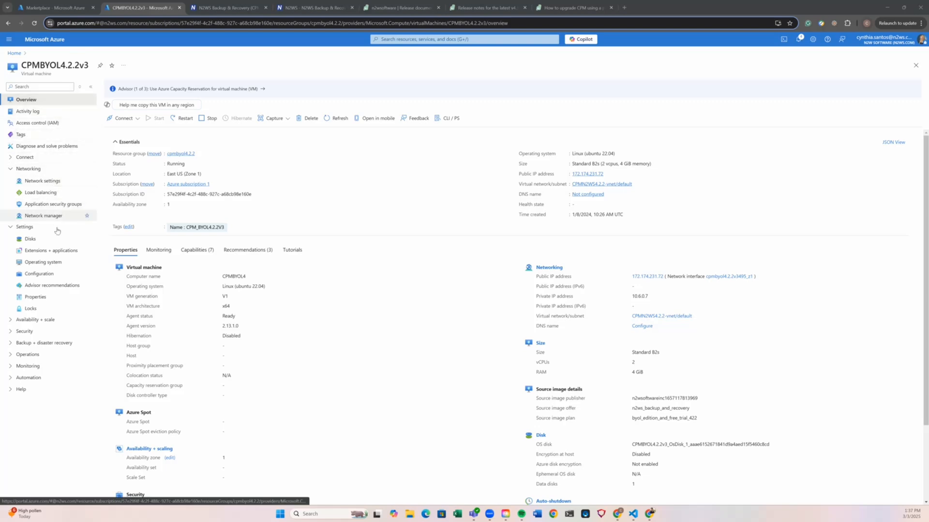
- Start a snapshot of the virtual machine's attached data disk, assigning it to a new resource group named CPMBYOL4.3.1V1
left_click(30, 242)
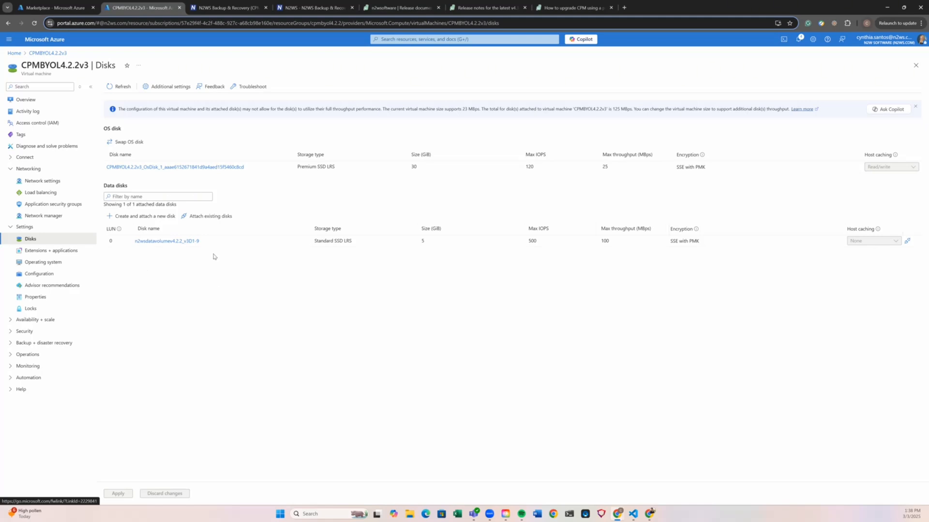
left_click(155, 242)
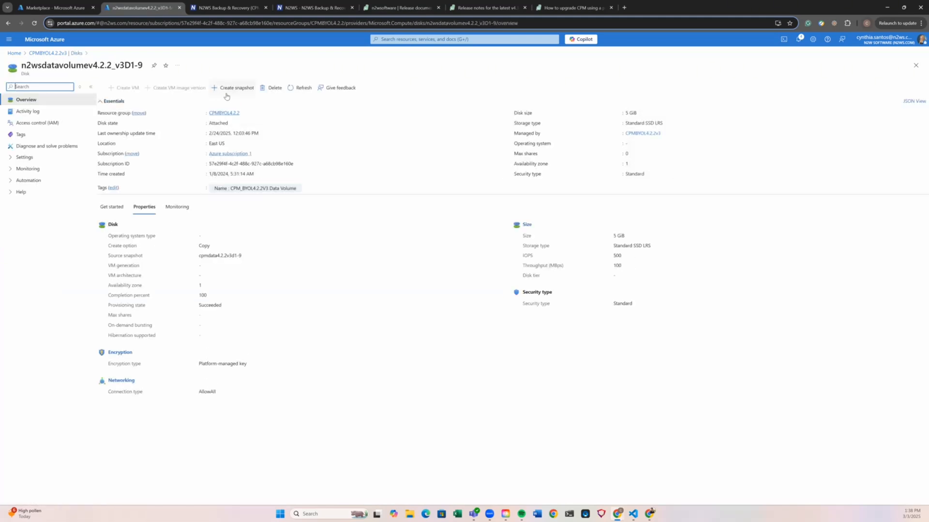
left_click(236, 89)
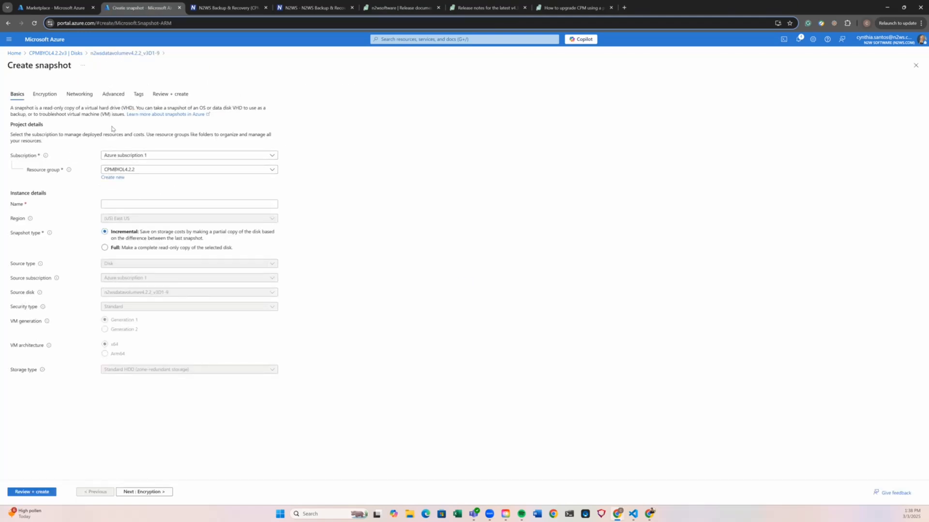
left_click(112, 178)
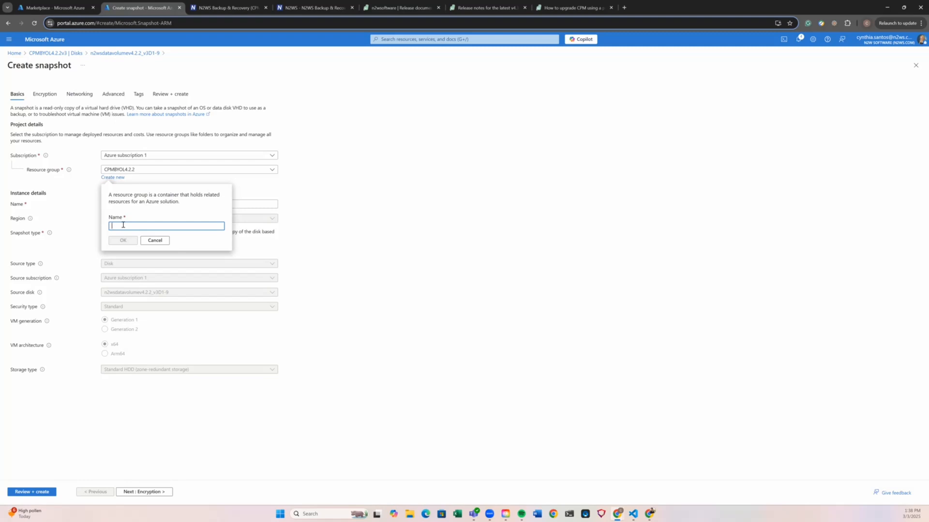
type("CPMBYOL4.3.1V1")
left_click(127, 240)
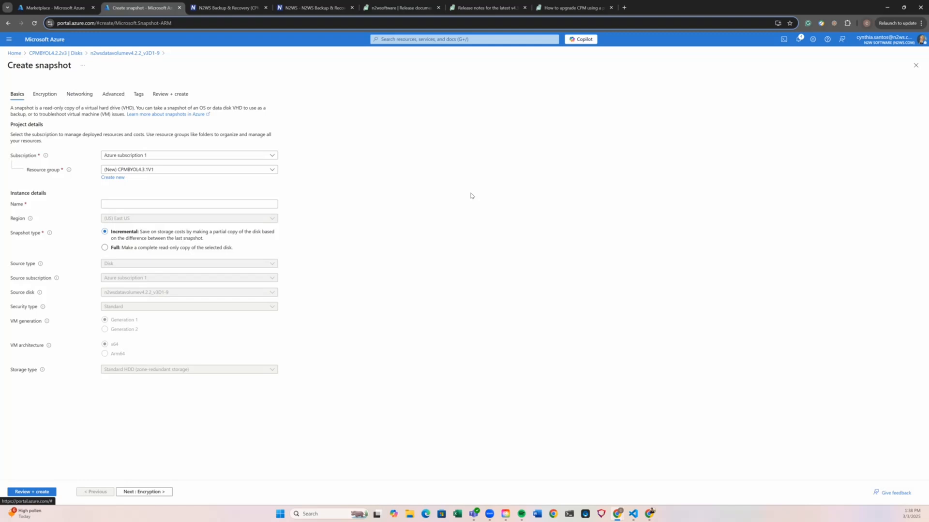
- Name the snapshot preupgradebackup and set its snapshot type to Full
left_click(207, 206)
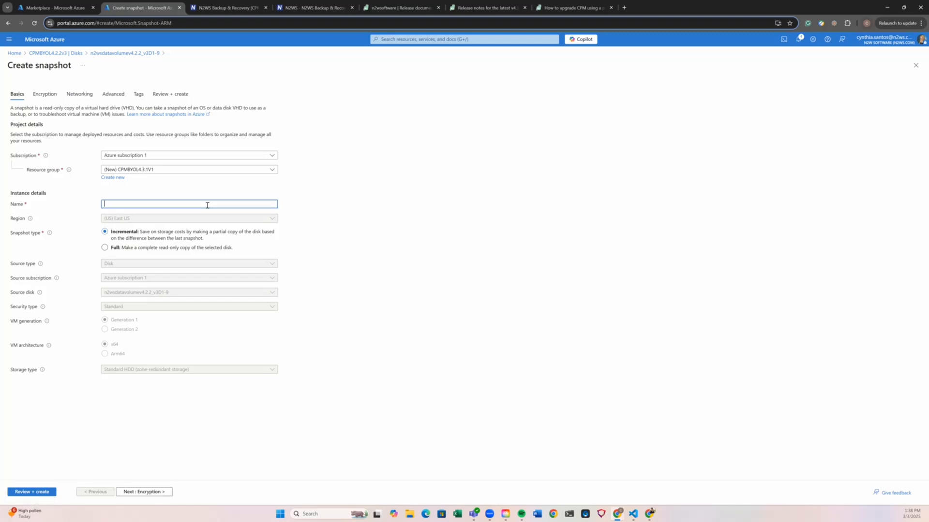
type("preupgradebackup")
left_click(105, 247)
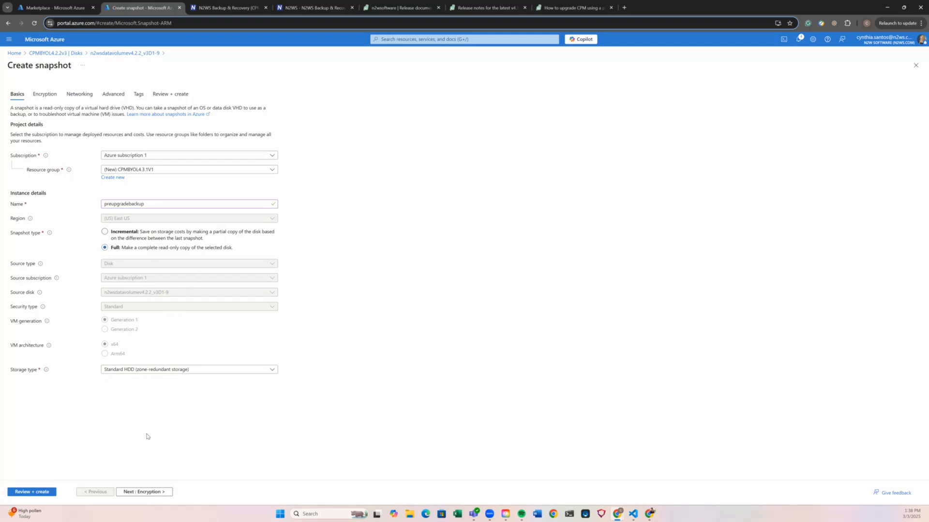
- Keep the default encryption, networking, advanced and tag settings for the snapshot, and create it
left_click(147, 494)
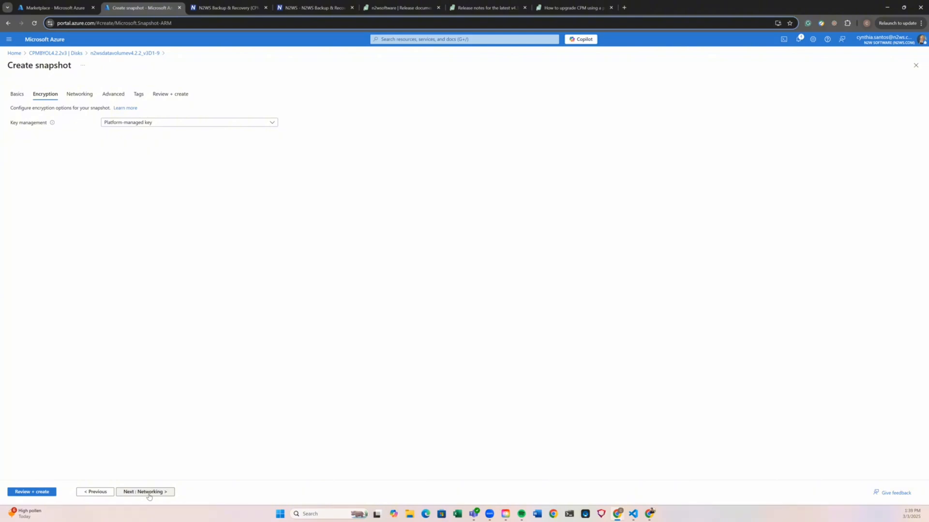
left_click(148, 493)
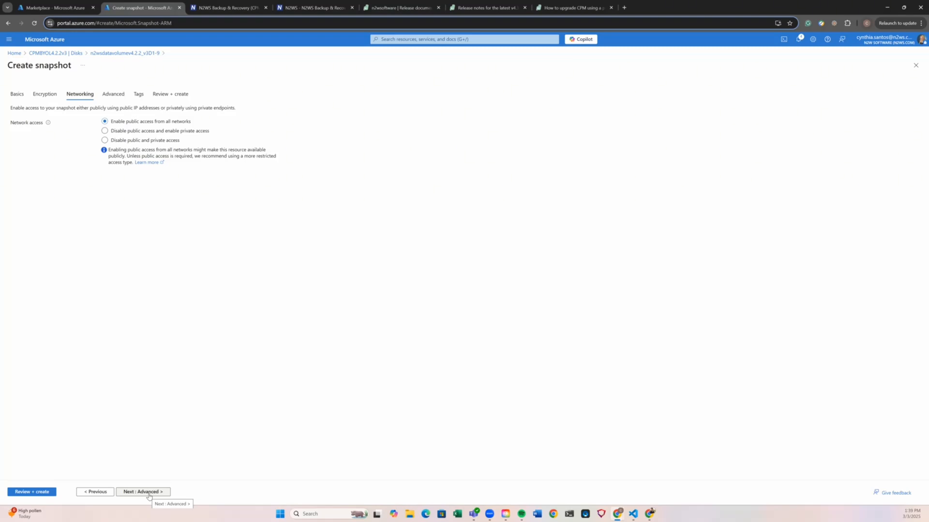
left_click(148, 494)
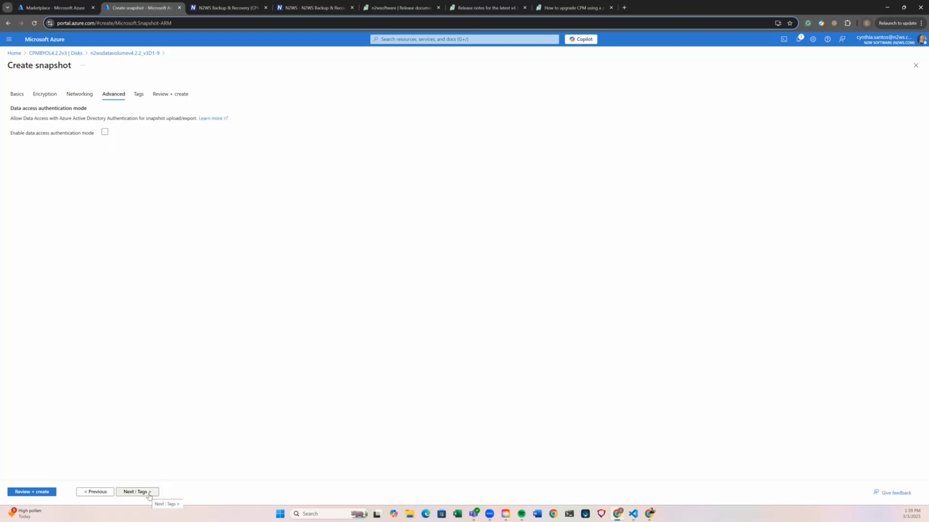
left_click(149, 495)
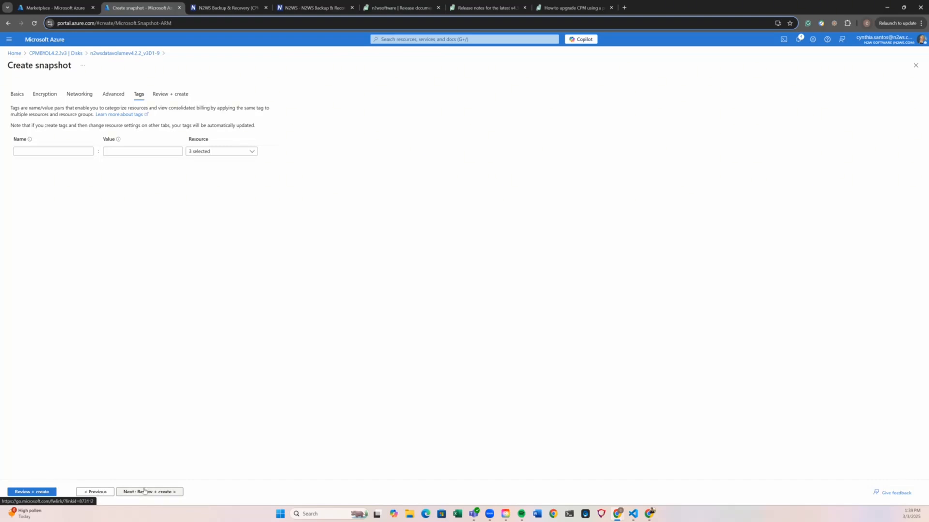
left_click(147, 493)
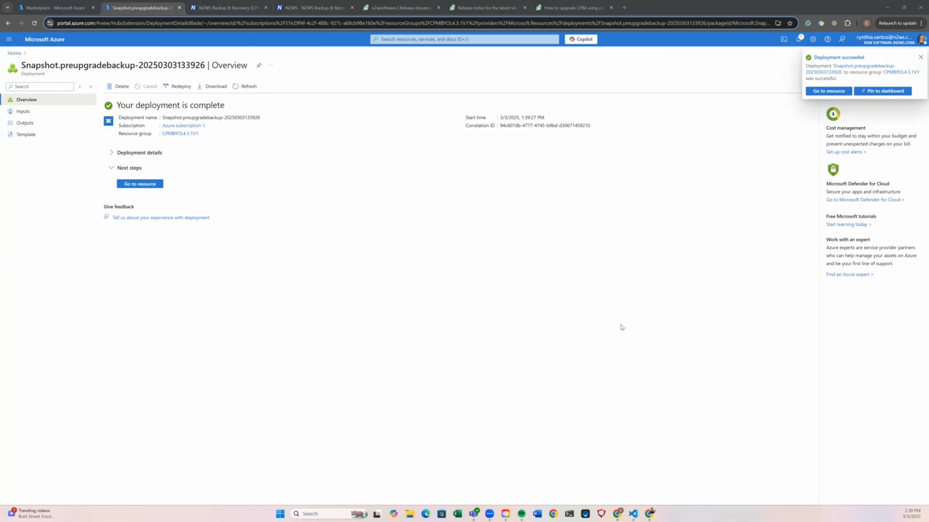
- Start a managed disk from the preupgradebackup snapshot and name it Data_volume_4.3.1
left_click(140, 184)
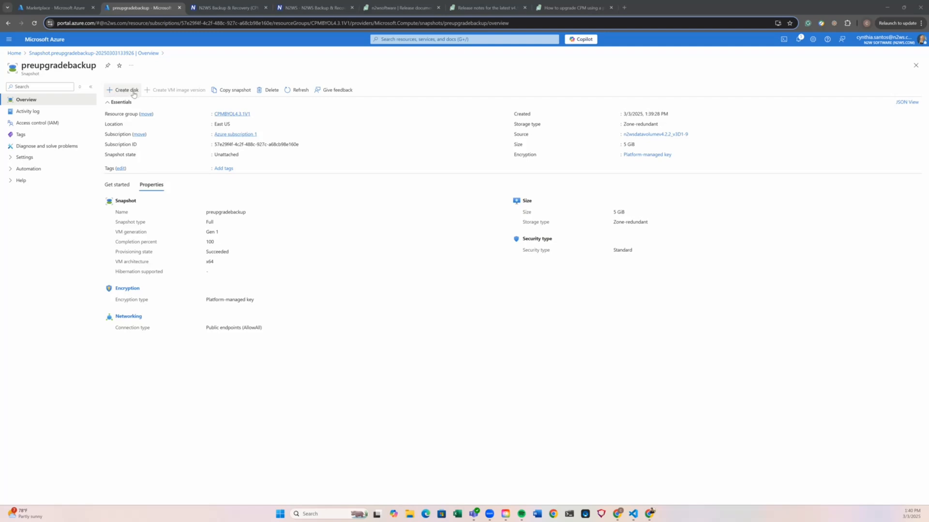
left_click(119, 94)
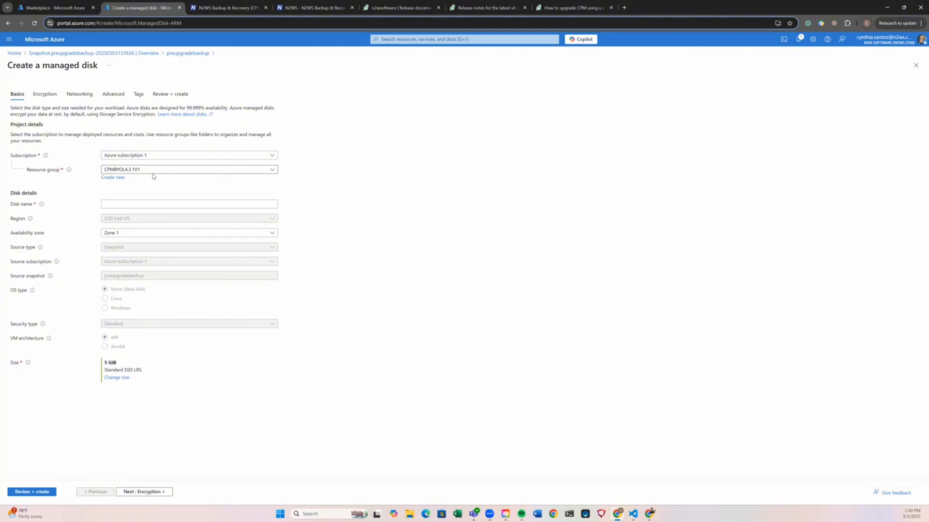
left_click(158, 206)
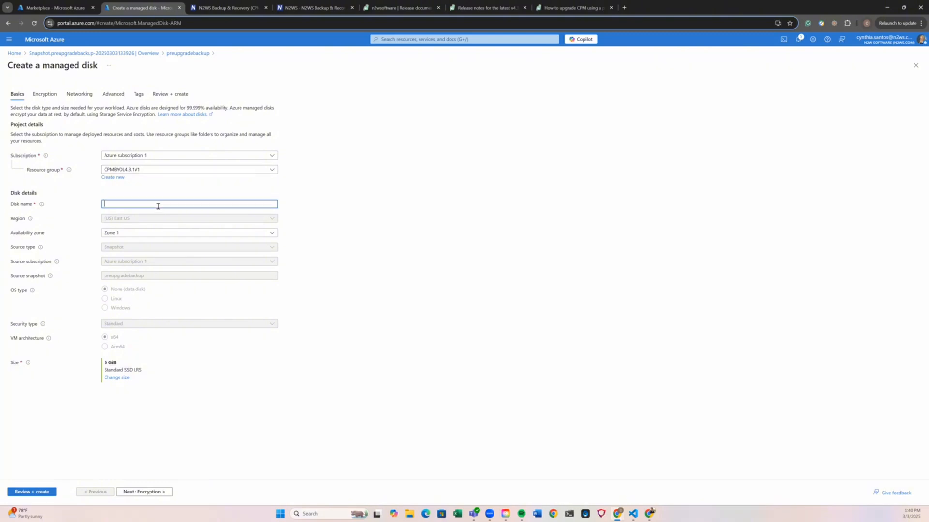
type("Datavolume4.3.1")
left_click(129, 203)
type("_")
left_click(114, 204)
type("_")
- Keep the default encryption, networking, advanced and tag settings for the Data_volume_4.3.1 managed disk, and create it
left_click(154, 492)
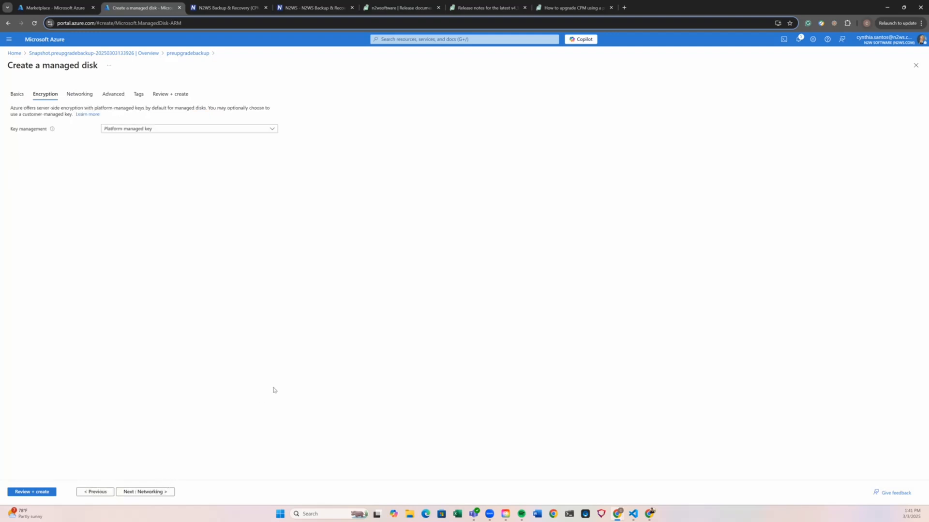
left_click(158, 492)
left_click(147, 492)
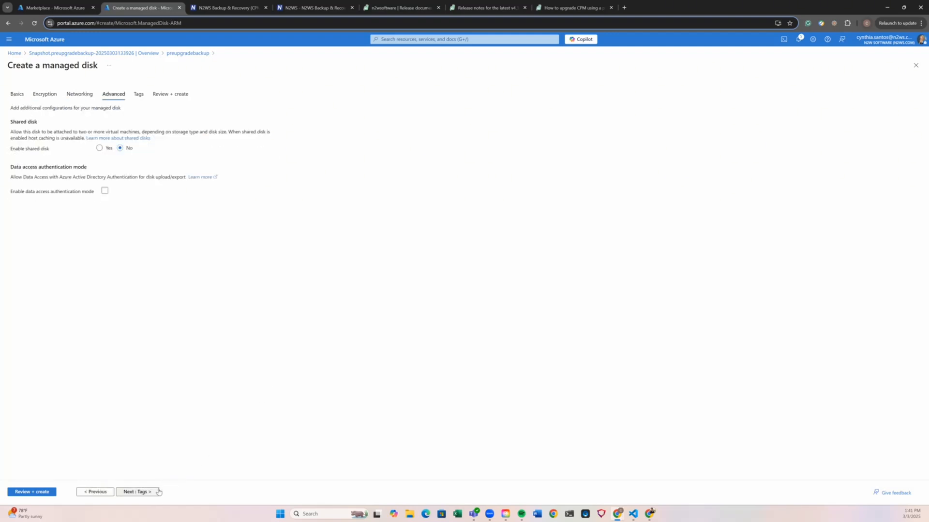
left_click(143, 494)
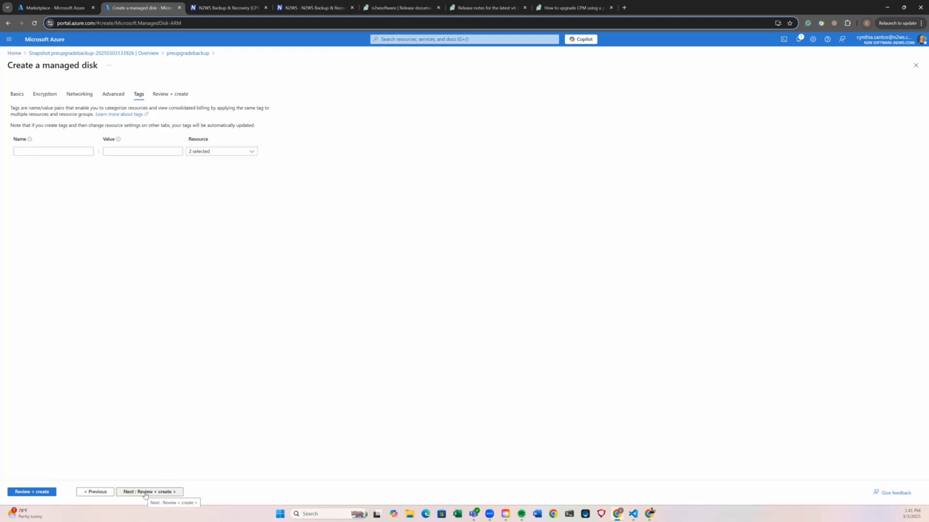
left_click(144, 493)
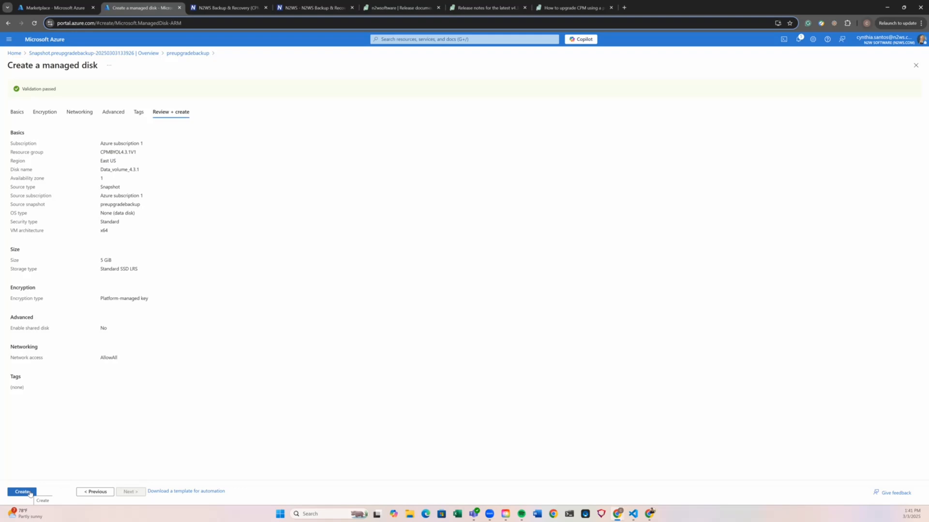
left_click(30, 493)
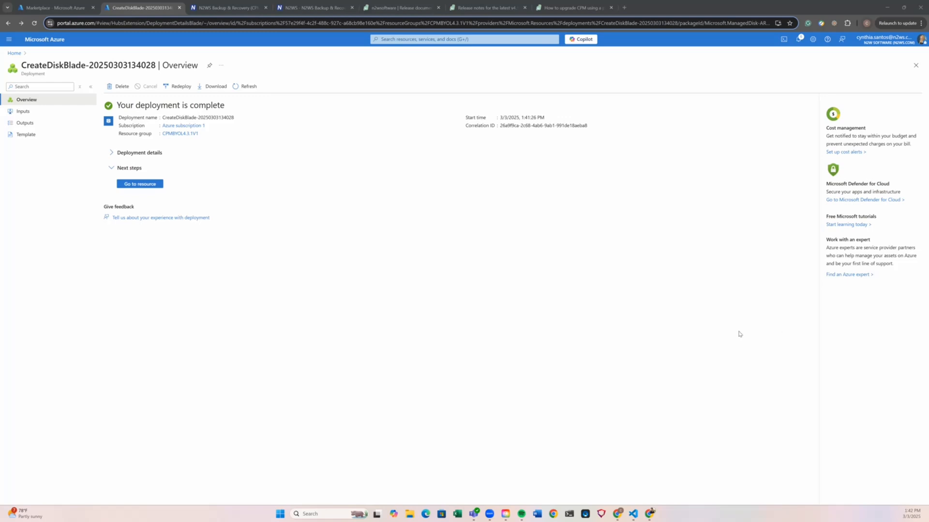
- Search the Marketplace for n2ws and start creating N2WS Backup & Recovery for Azure with the BYOL edition and Free Trial v4.3.1 plan
left_click(39, 12)
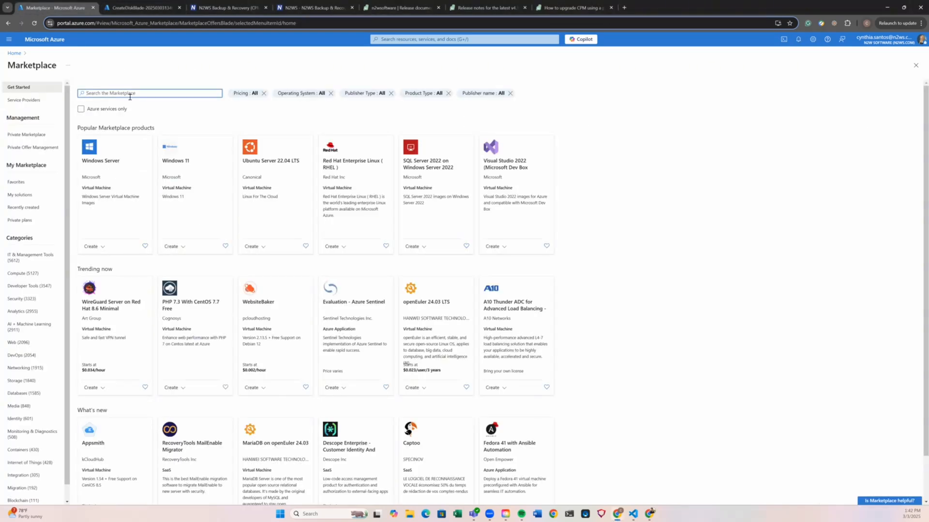
type("n2ws")
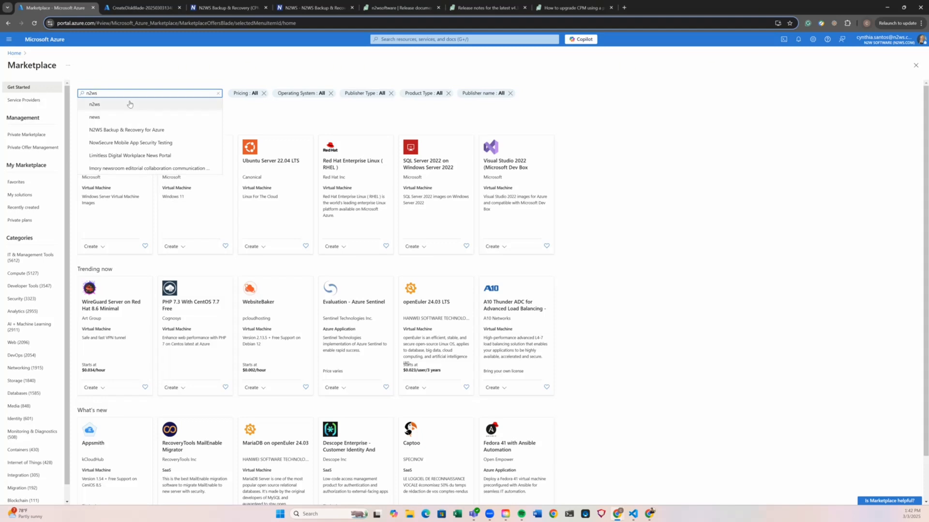
left_click(128, 104)
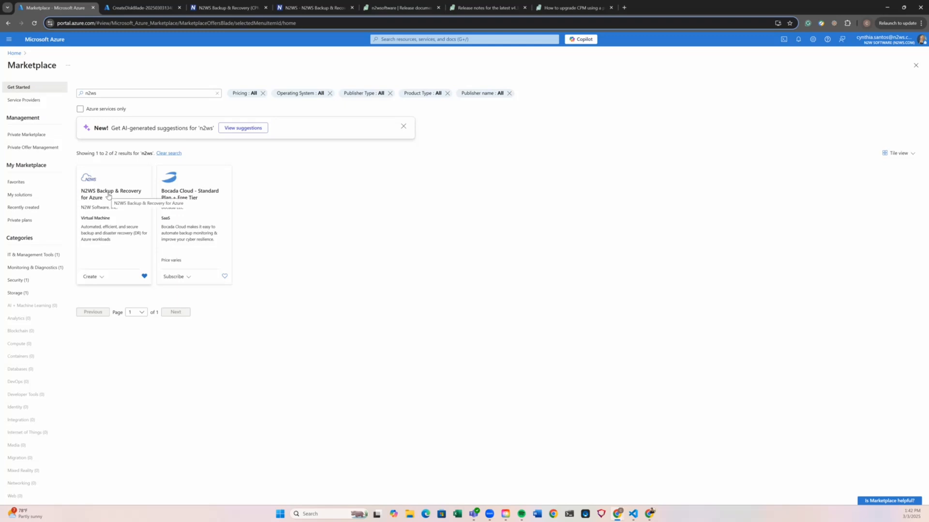
left_click(100, 282)
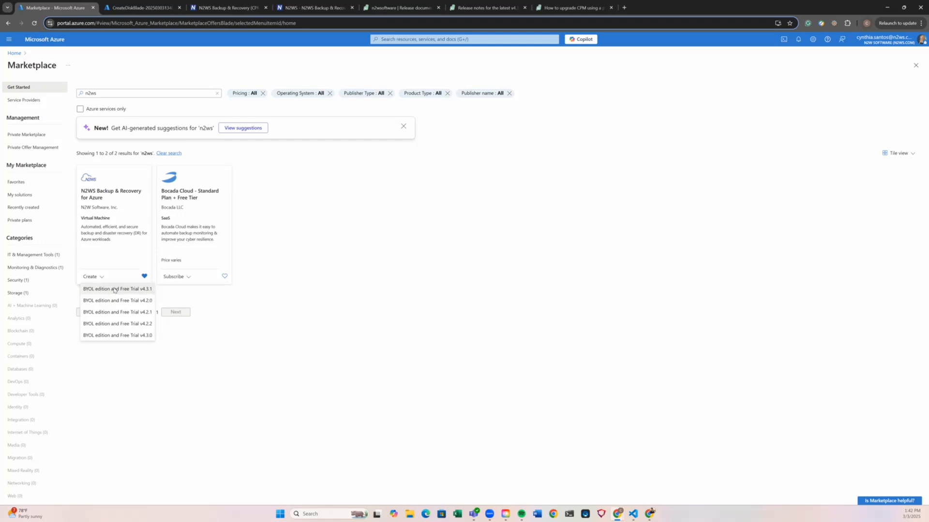
left_click(113, 289)
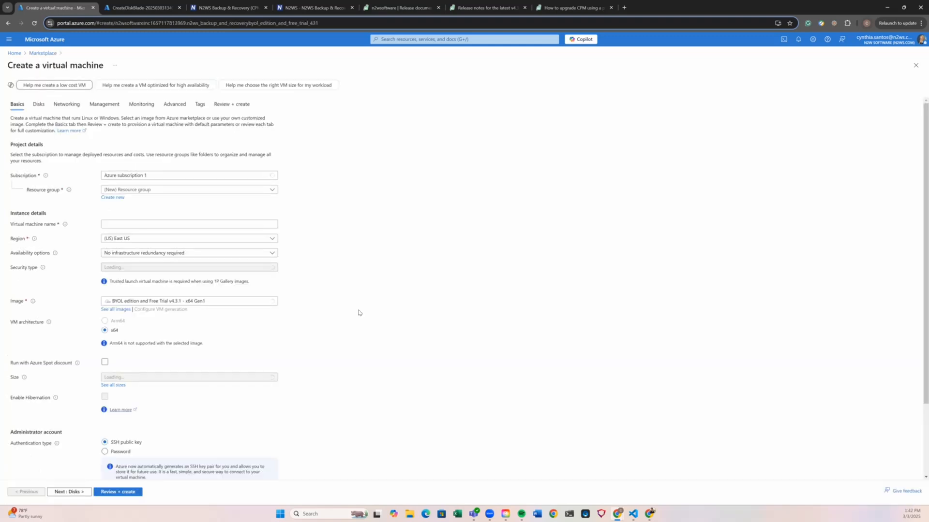
- Assign the virtual machine to the CPMBYOL4.3.1V1 resource group and name it N2WS4.3.1v1
left_click(270, 191)
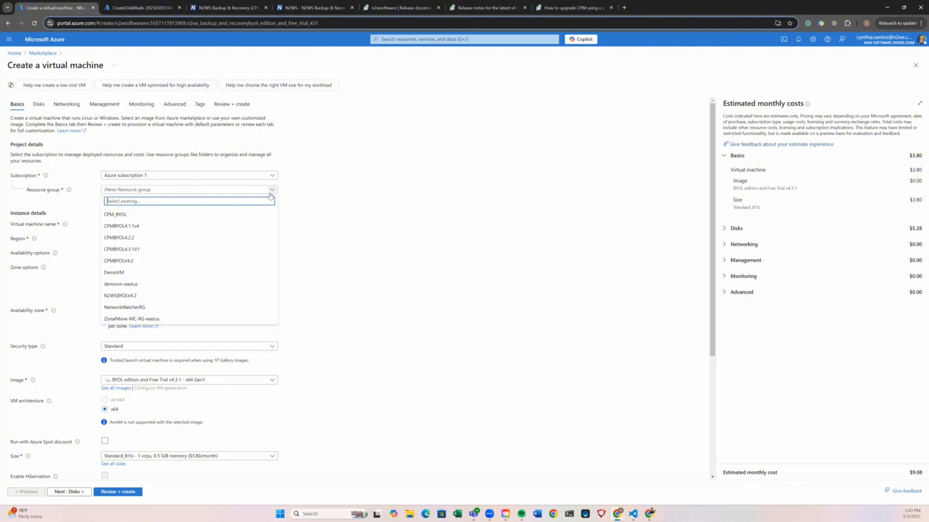
left_click(121, 250)
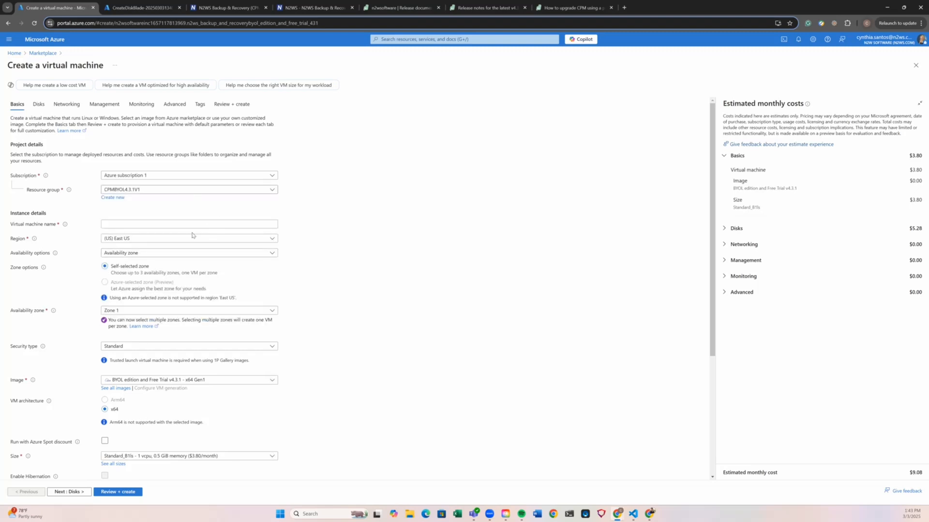
left_click(184, 224)
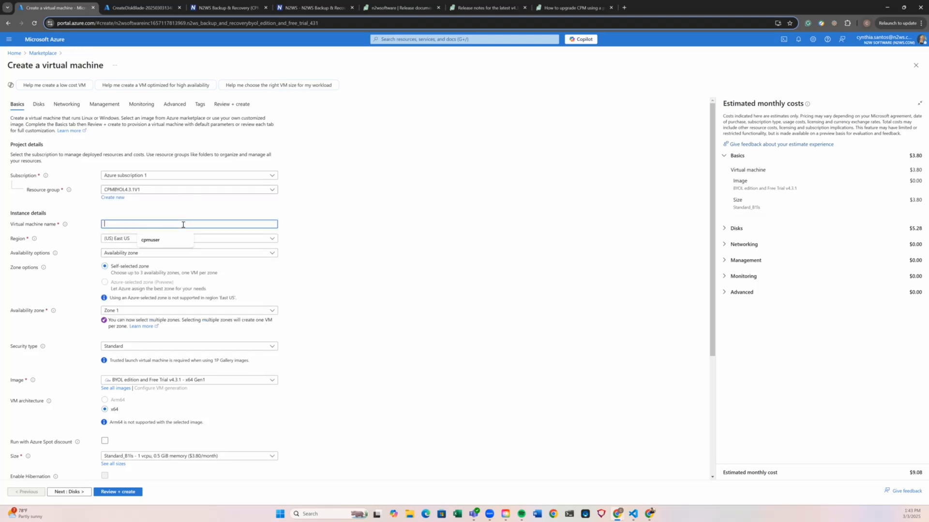
type("N2WS4.3.1v1")
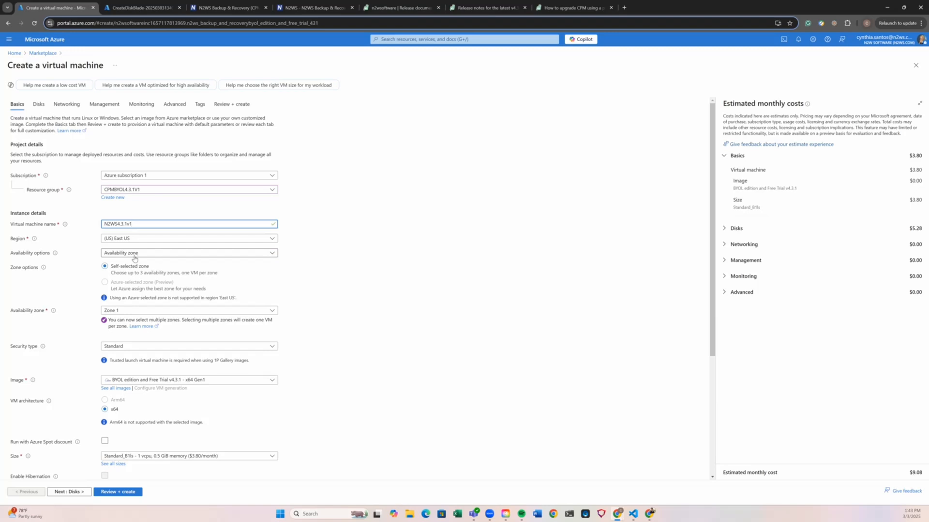
- Review the availability options and image choices, keeping Availability zone and the BYOL edition and Free Trial v4.3.1 - x64 Gen1 image
left_click(135, 254)
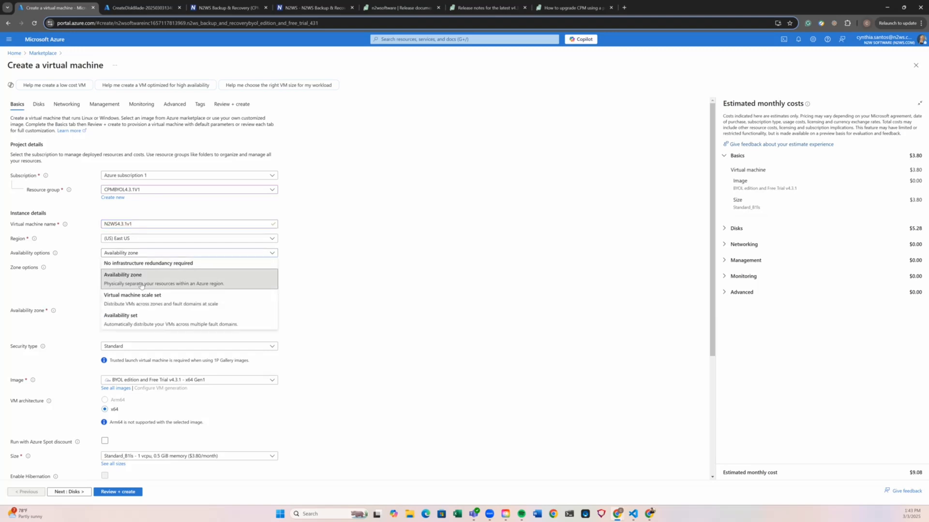
left_click(351, 292)
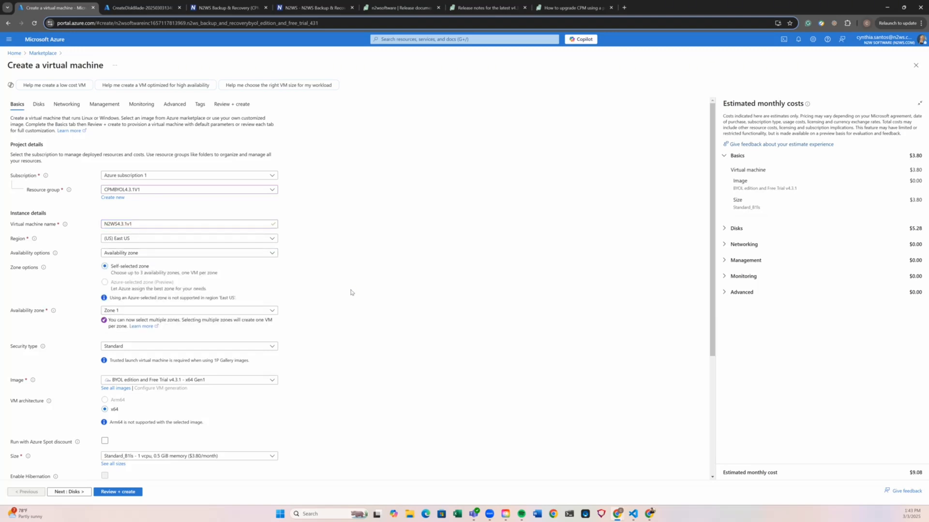
scroll(351, 292, "down", 1)
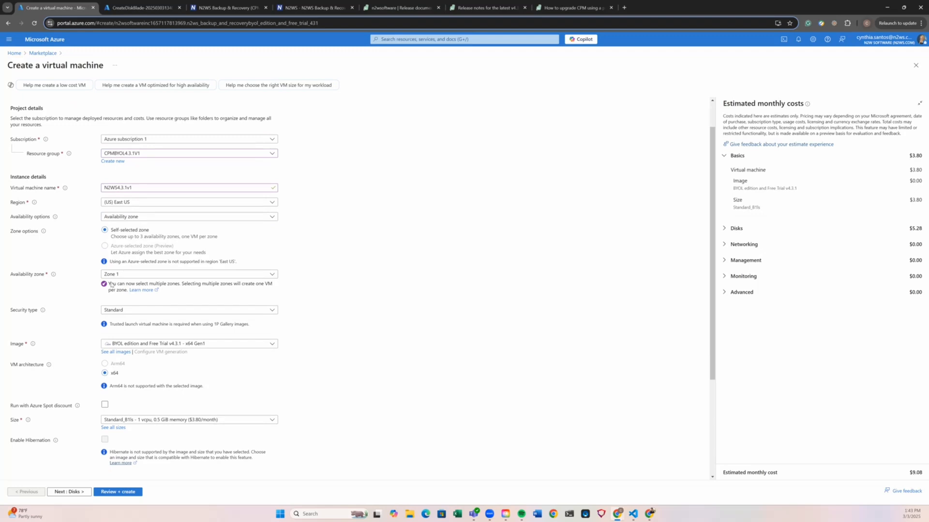
scroll(300, 278, "down", 1)
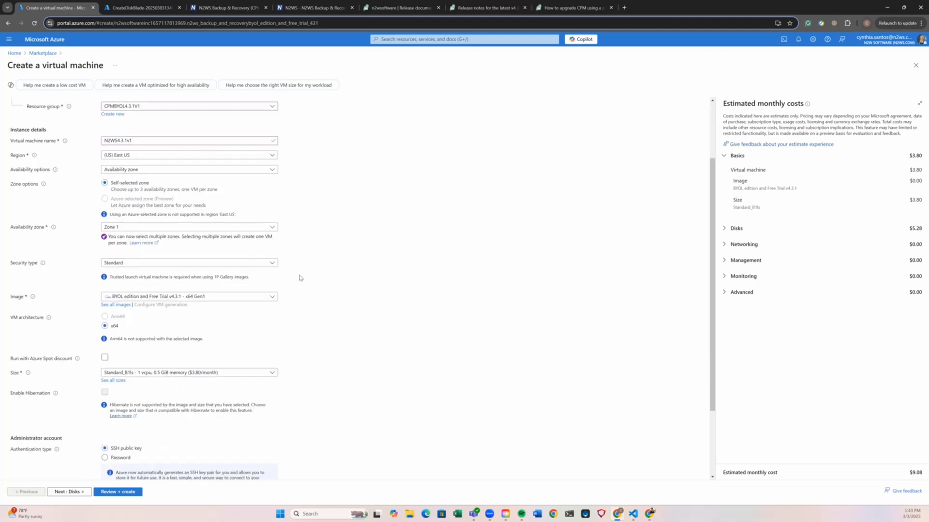
scroll(300, 278, "down", 1)
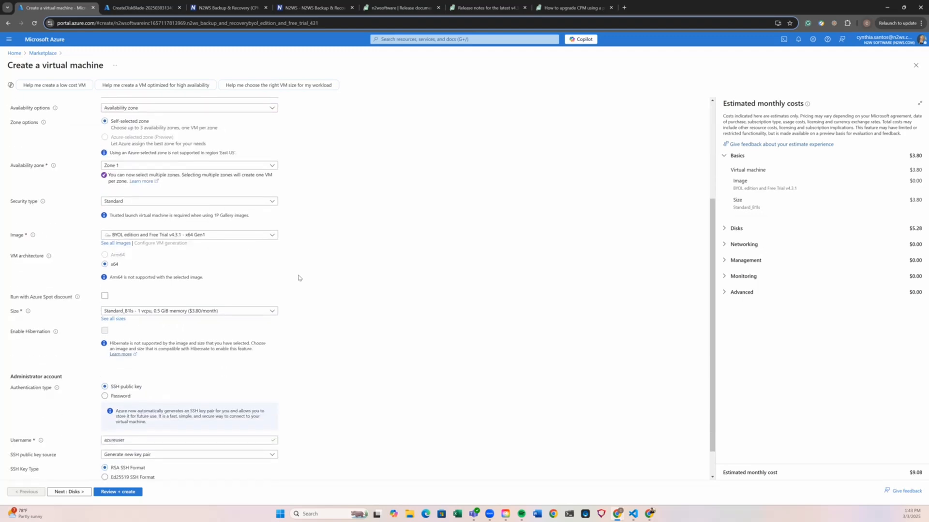
left_click(206, 238)
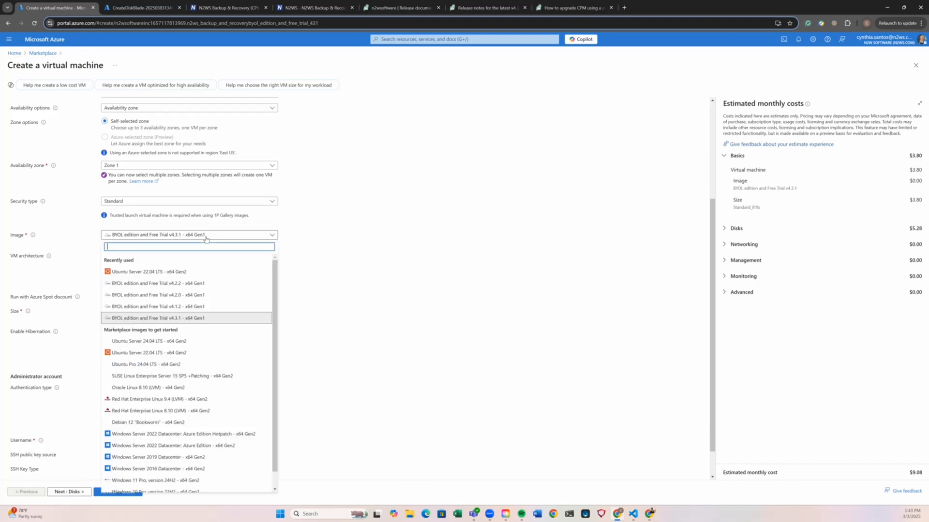
left_click(374, 239)
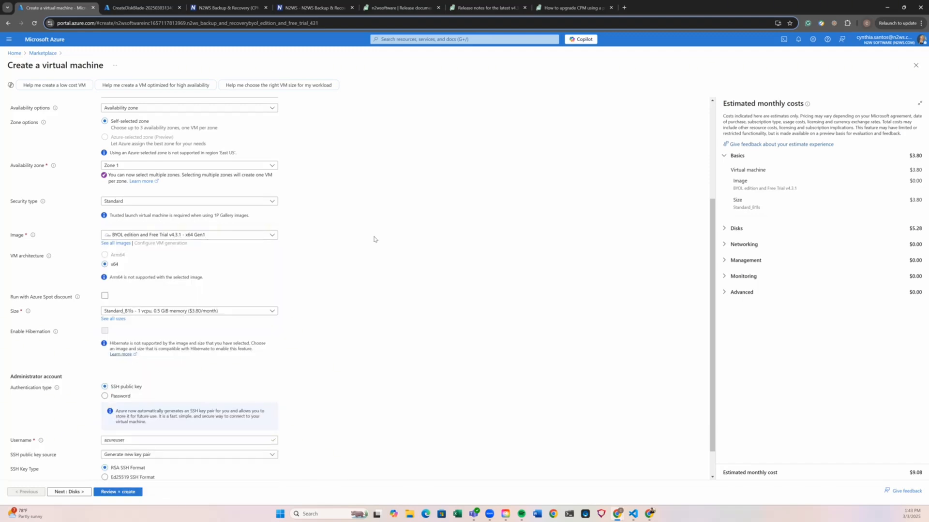
- Set the virtual machine size to Standard_B2s and the administrator username to cpmuser
scroll(374, 239, "down", 1)
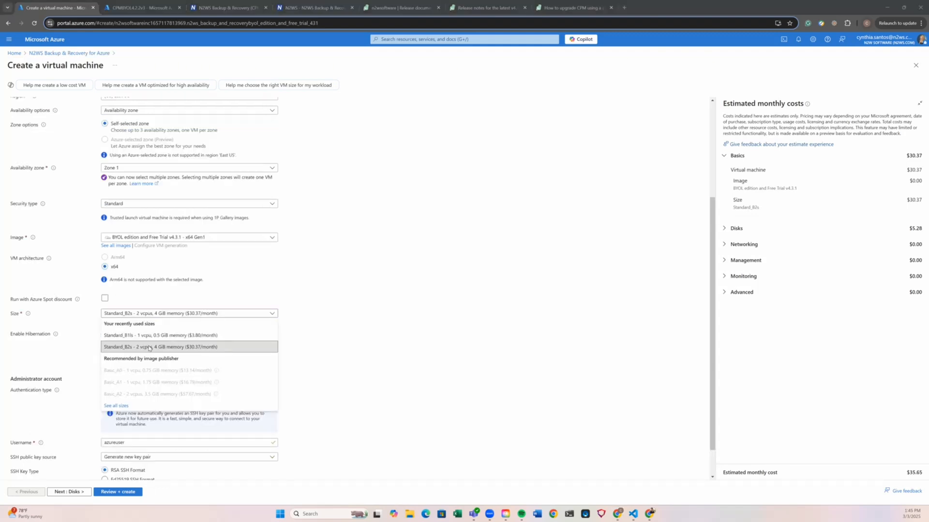
left_click(150, 348)
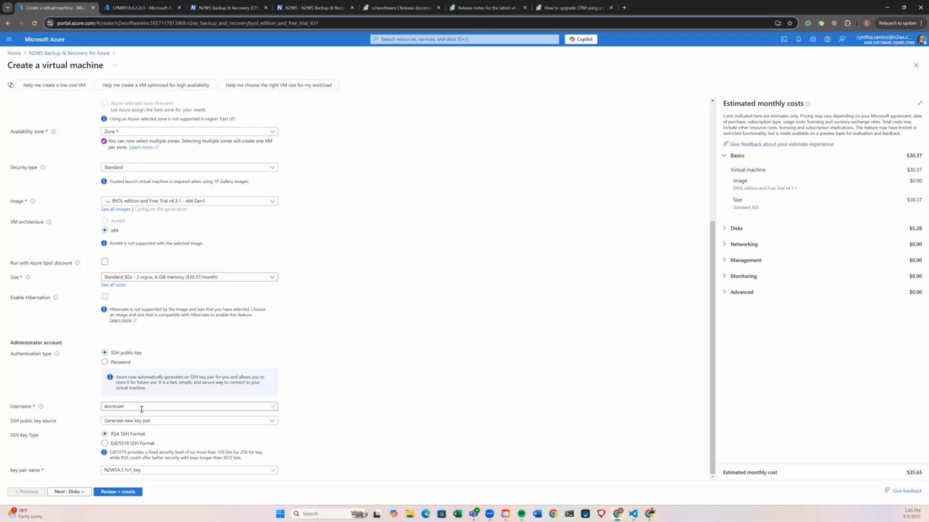
left_click(114, 408)
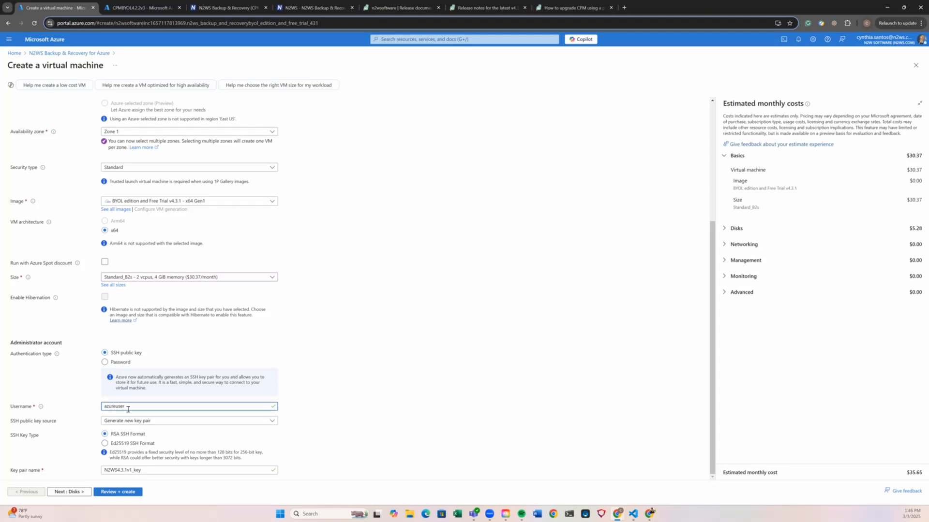
key("BackSpace")
key("BackSpace")
type("cp")
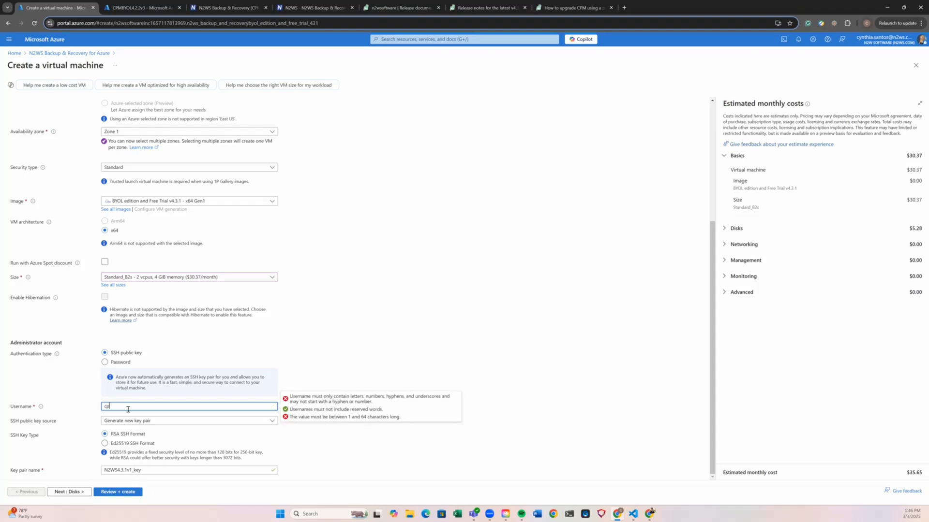
type("muser")
left_click(436, 349)
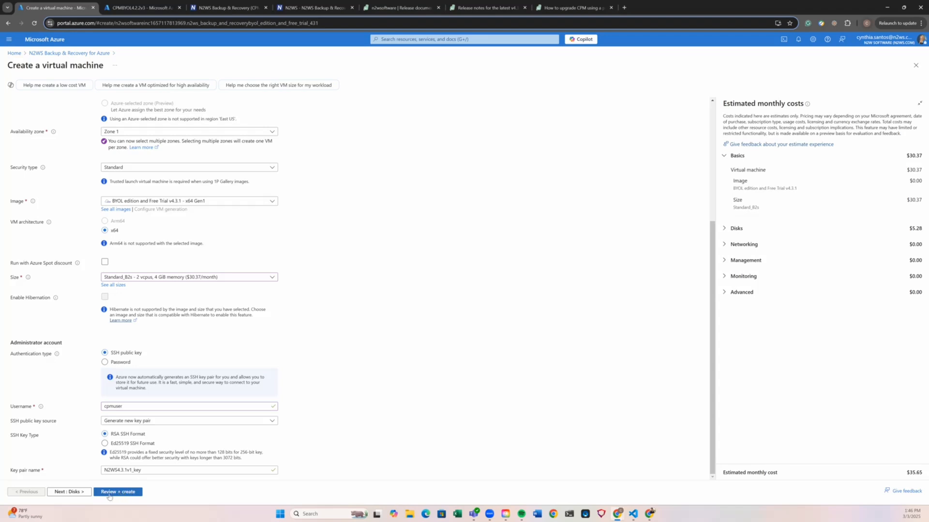
- Keep the default disk and networking settings for the virtual machine, and toggle its system-assigned managed identity in the management options
left_click(85, 490)
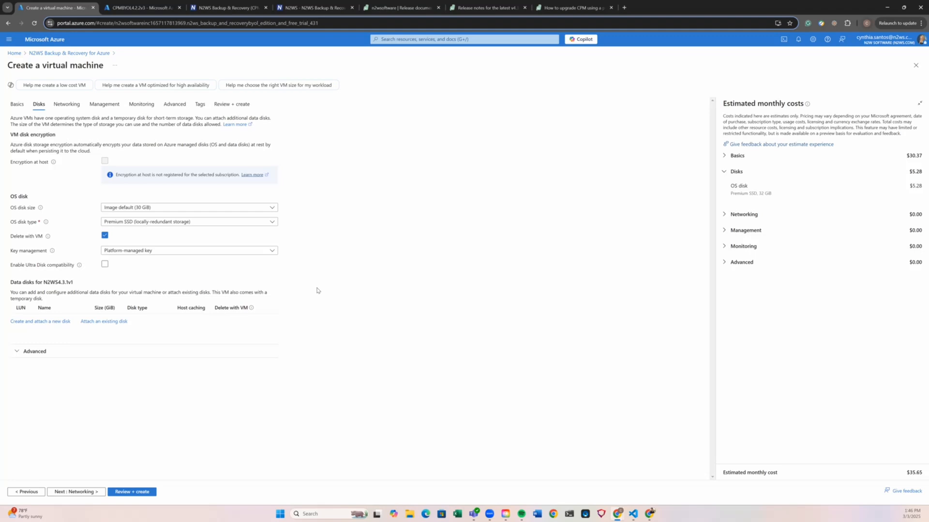
left_click(76, 492)
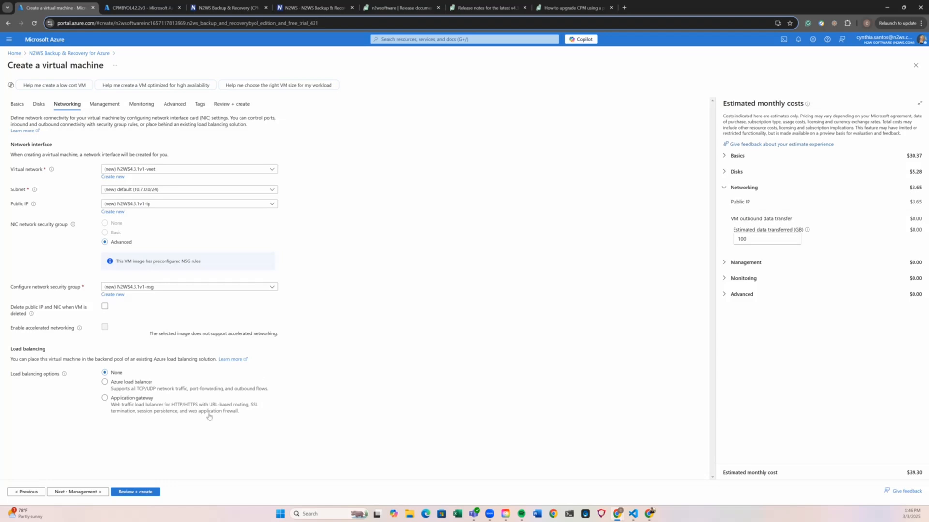
left_click(77, 491)
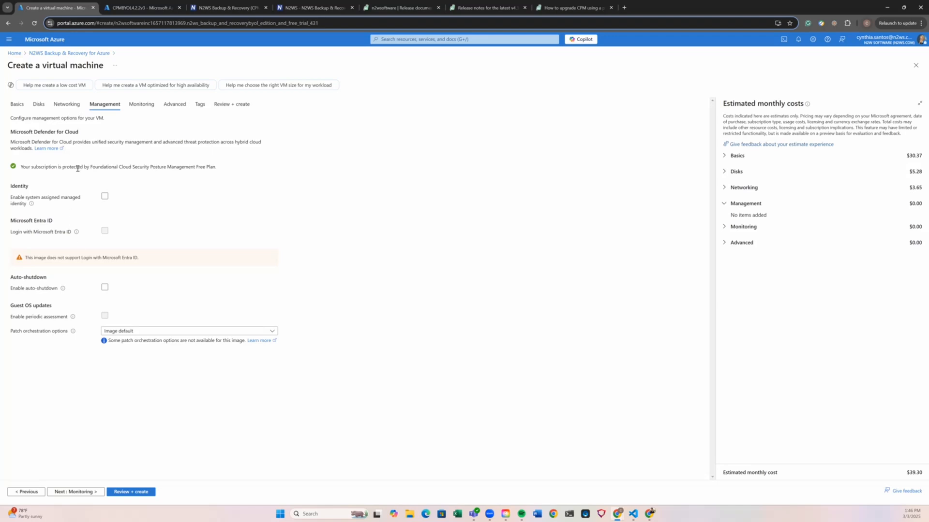
left_click(104, 197)
left_click(103, 200)
left_click(77, 492)
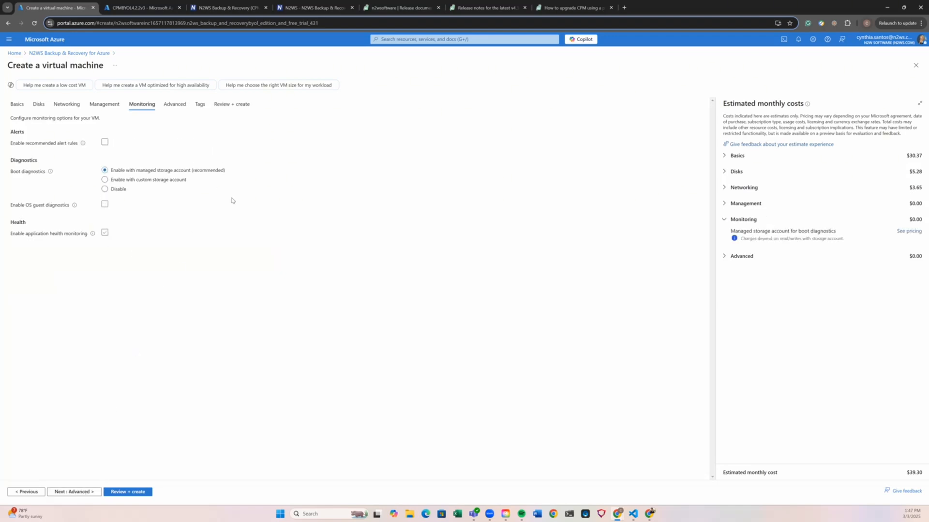
- Disable boot diagnostics for the virtual machine and keep its default advanced settings
left_click(123, 190)
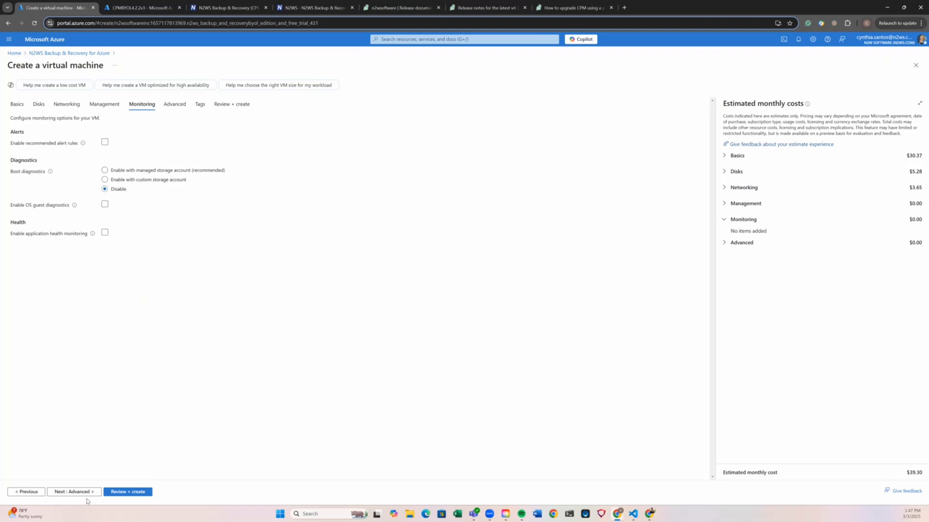
left_click(74, 492)
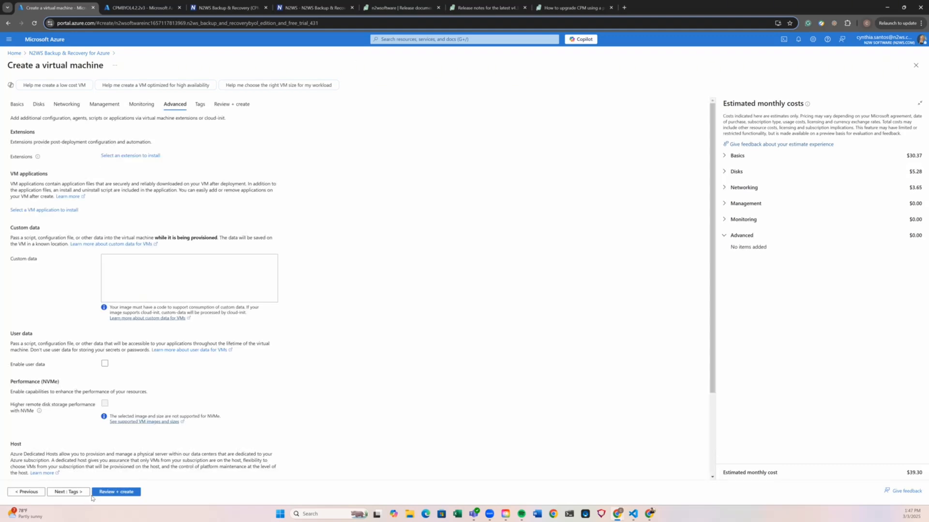
left_click(73, 492)
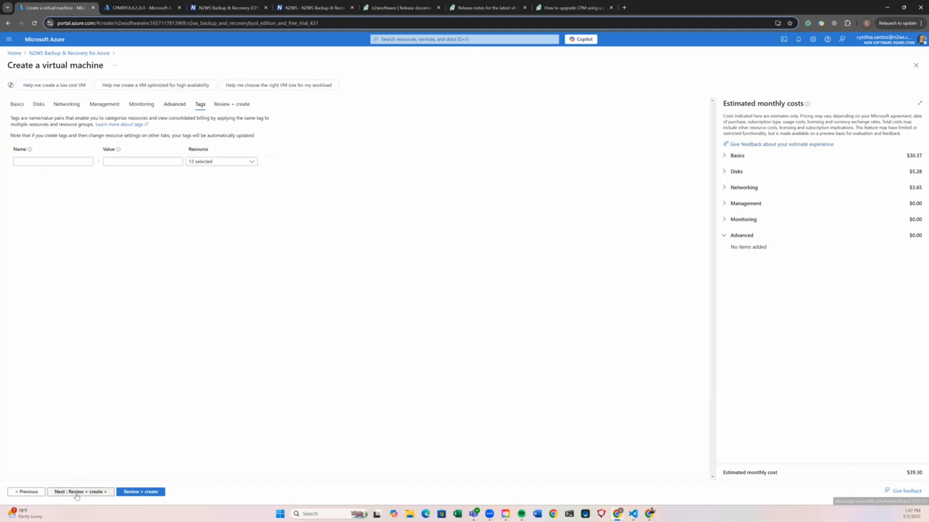
- Add a tag to the virtual machine with the name Name and the value N2WS 4.3.1 v1
left_click(40, 162)
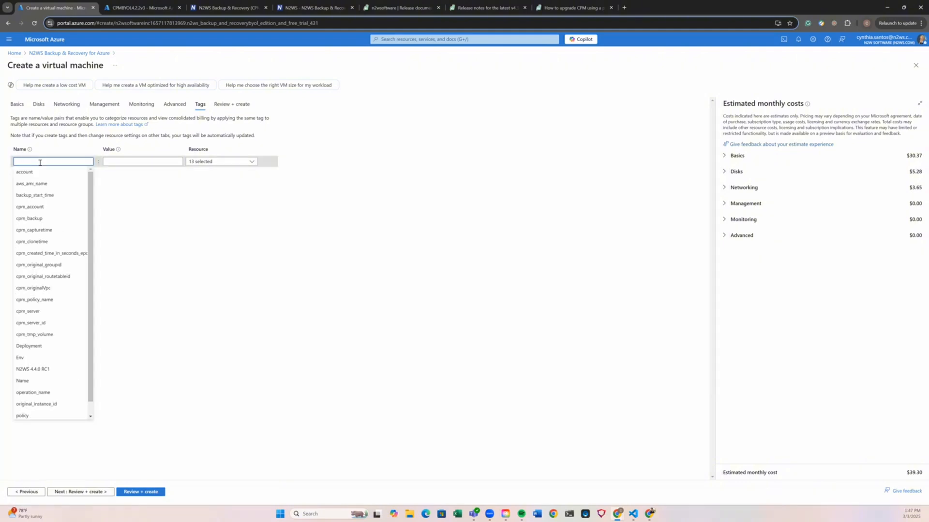
left_click(20, 382)
left_click(156, 161)
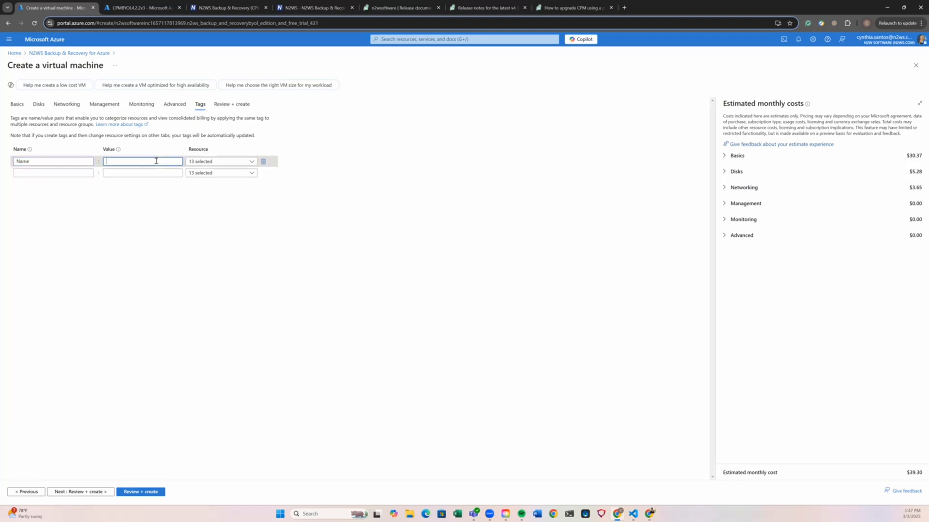
type("N2WS 4.3.1 v1")
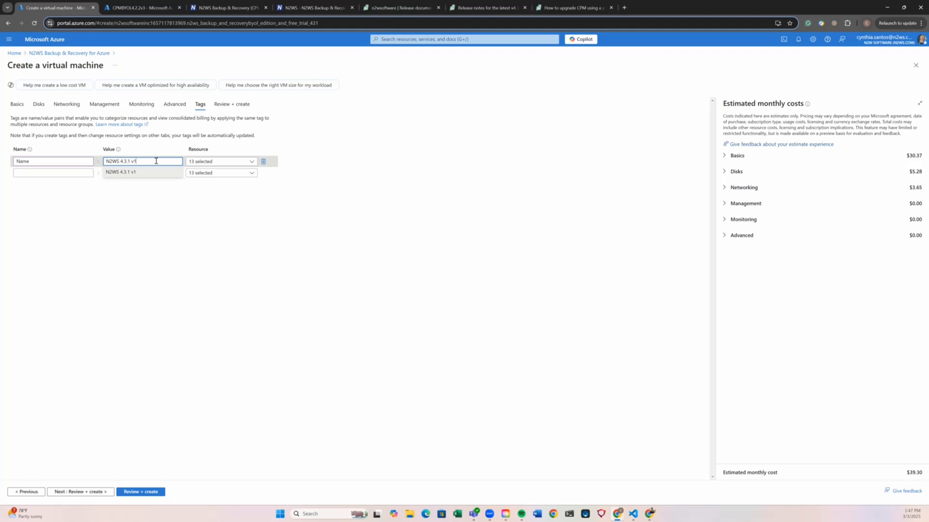
left_click(188, 206)
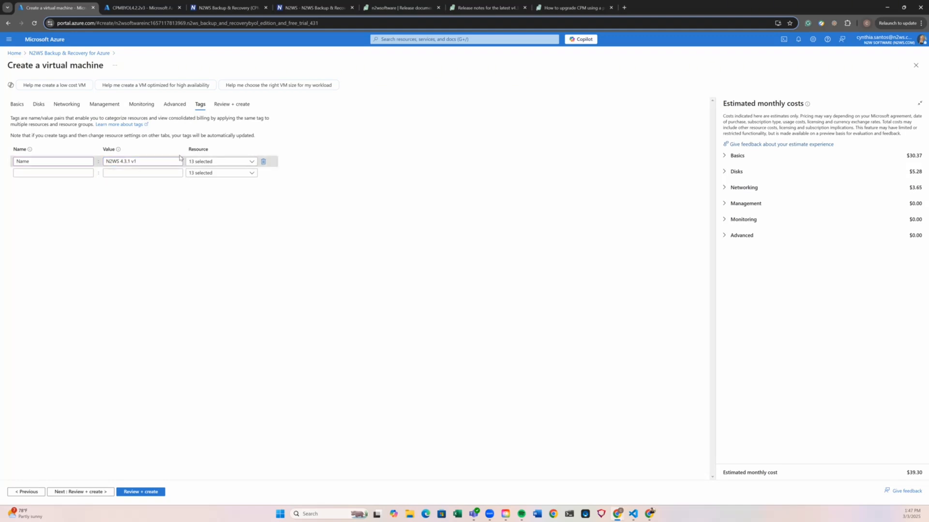
- Review the virtual machine configuration, create it, and open the deployed resource
left_click(80, 492)
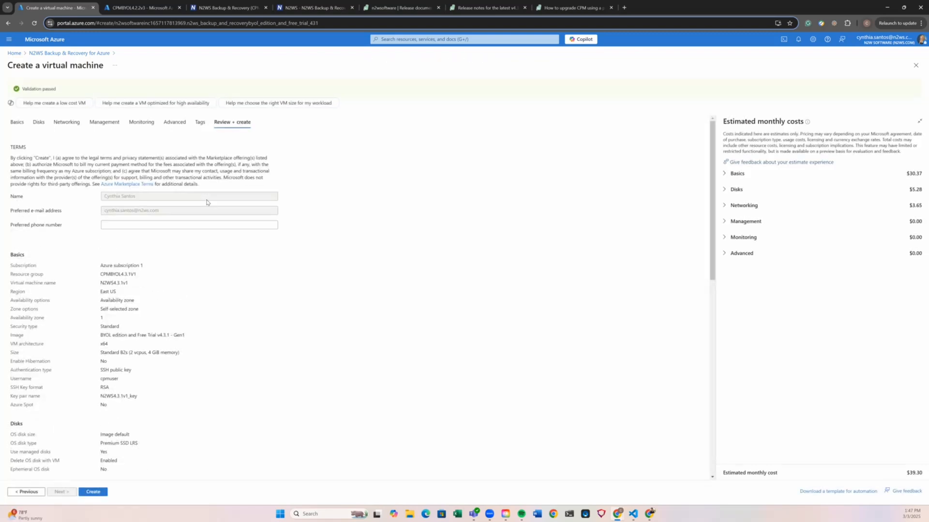
scroll(207, 203, "down", 3)
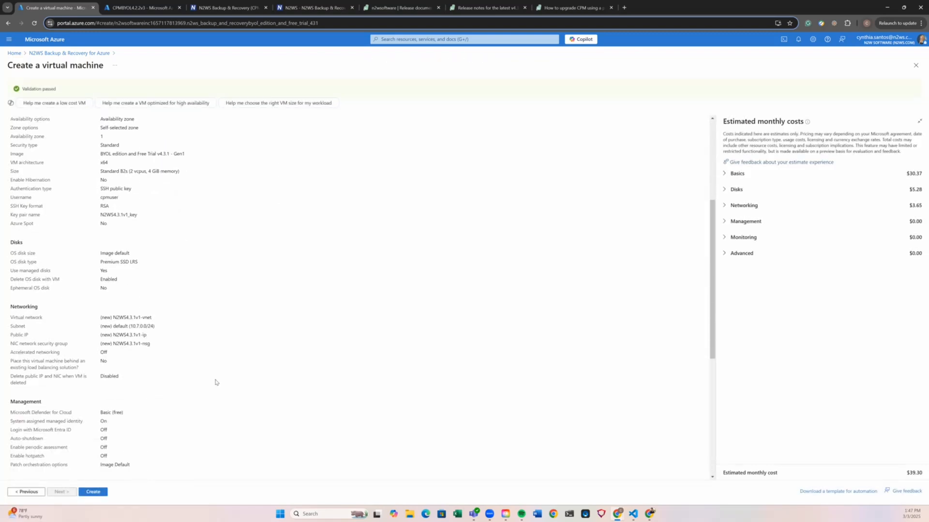
left_click(96, 492)
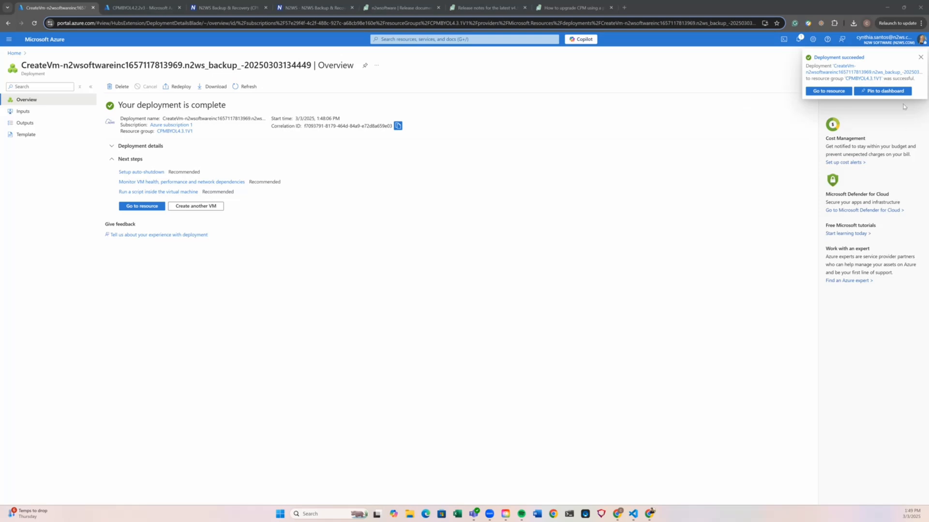
left_click(821, 92)
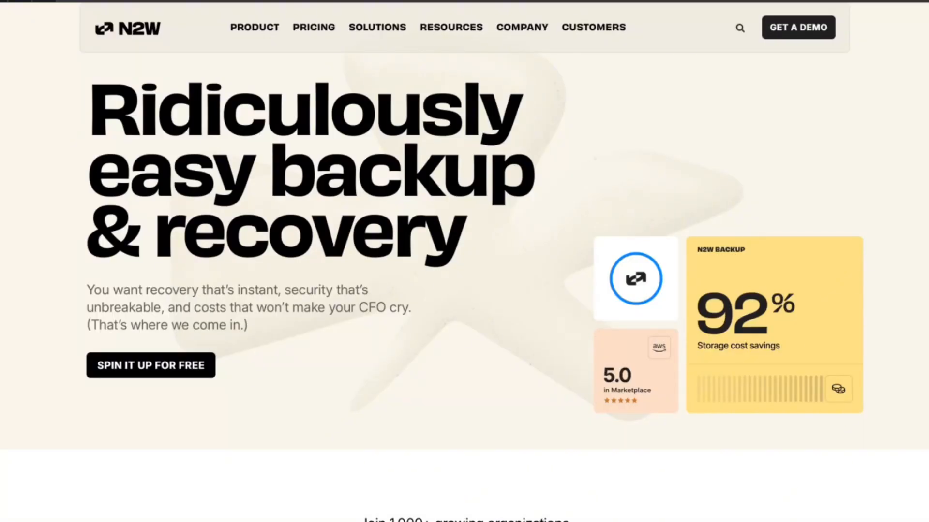
- Download the JSON attachment of the N2WS Knowledge Base article "Minimal Azure permissions/roles for N2WS operations" from the release documentation
mouse_move(460, 38)
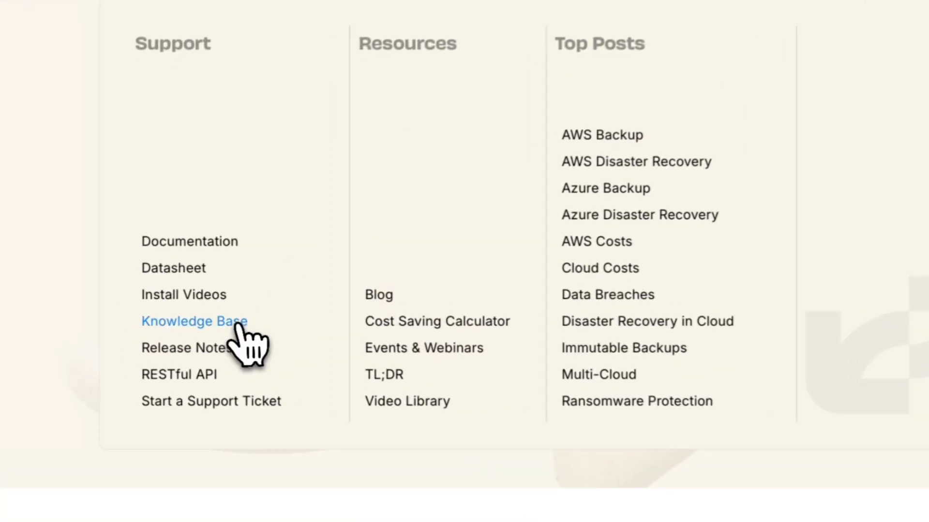
left_click(236, 329)
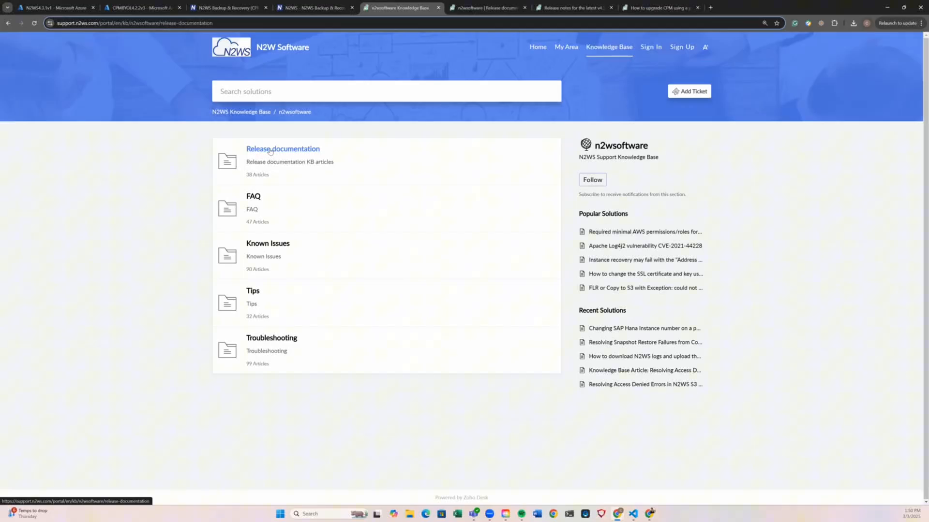
left_click(151, 201)
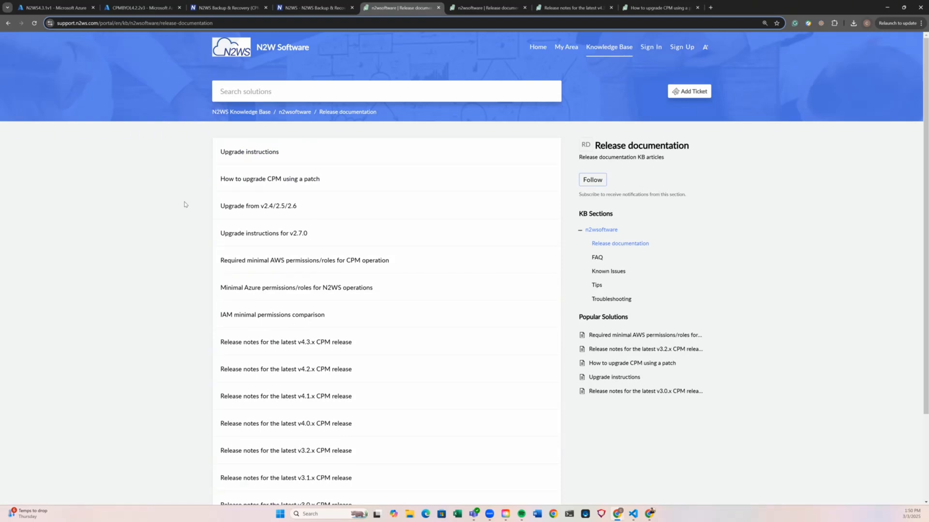
scroll(184, 205, "down", 2)
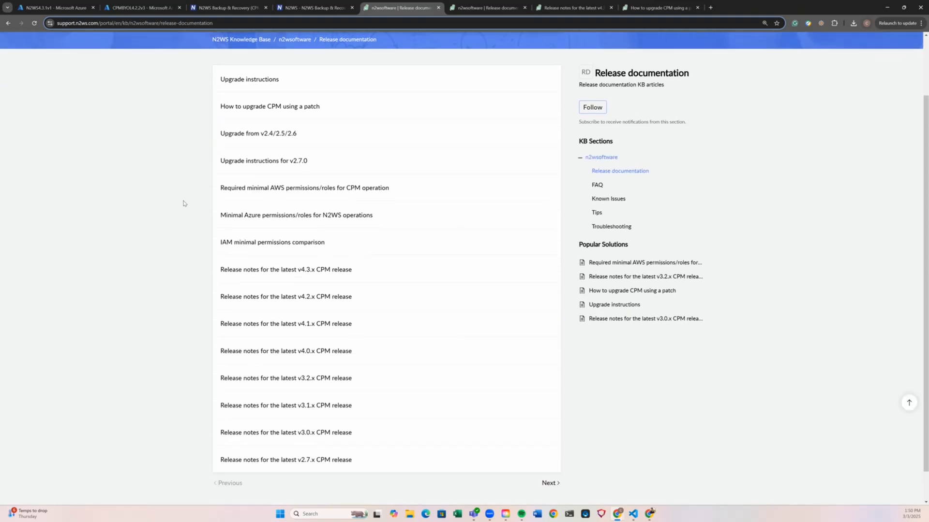
left_click(289, 215)
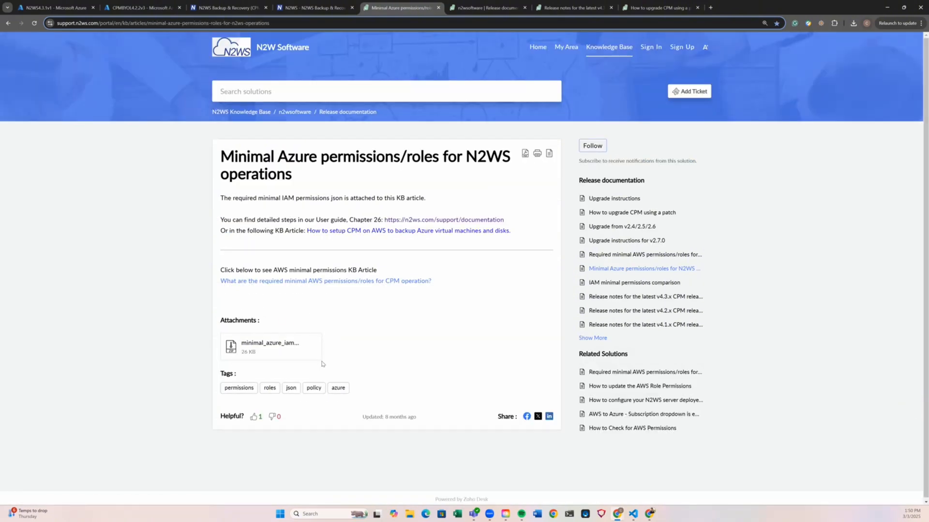
mouse_move(317, 338)
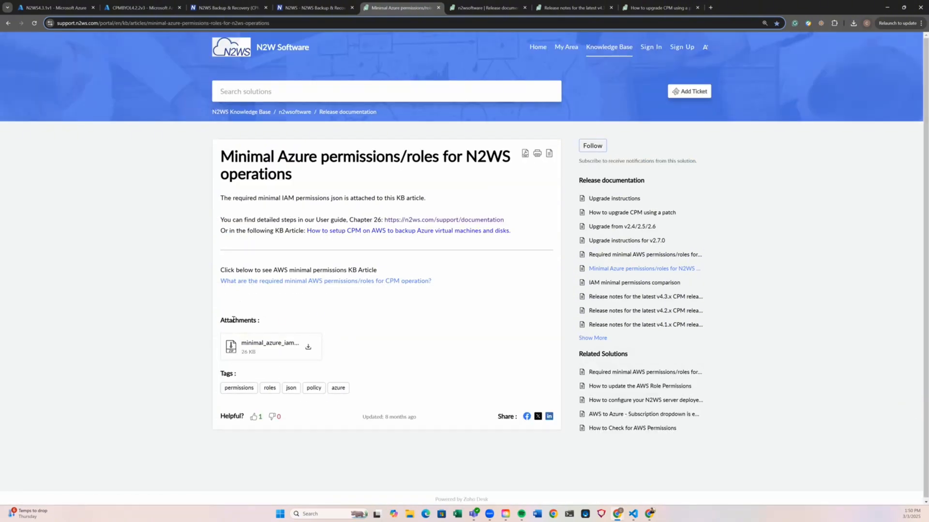
left_click(308, 347)
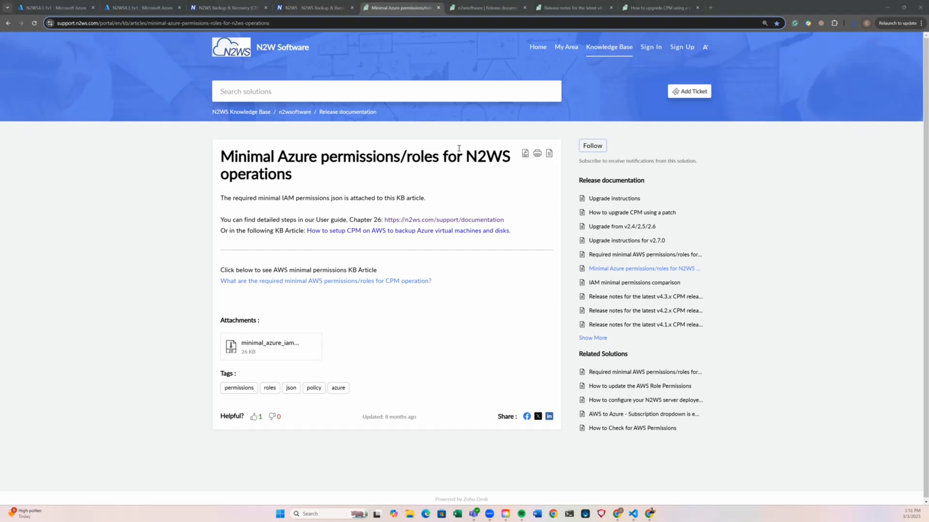
- Switch to the Azure portal and start a new custom role in the access control of Azure subscription 1
left_click(127, 8)
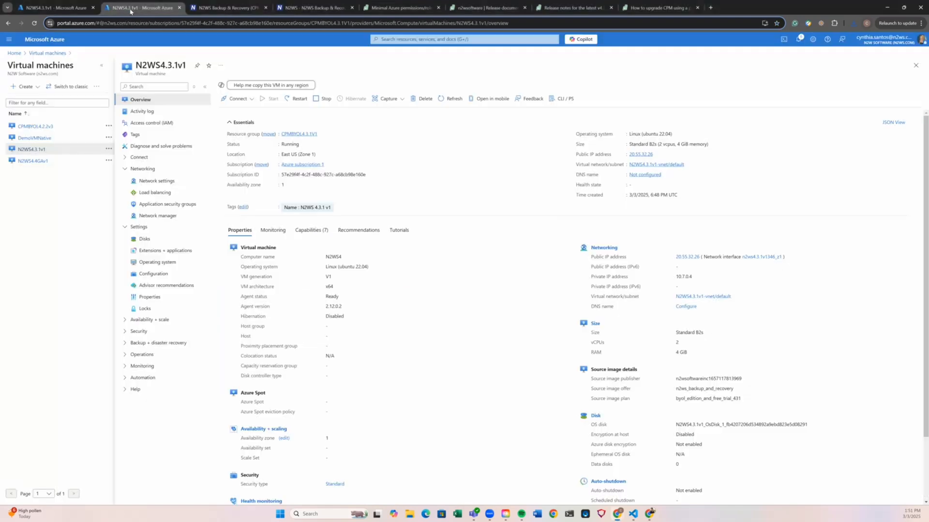
left_click(13, 53)
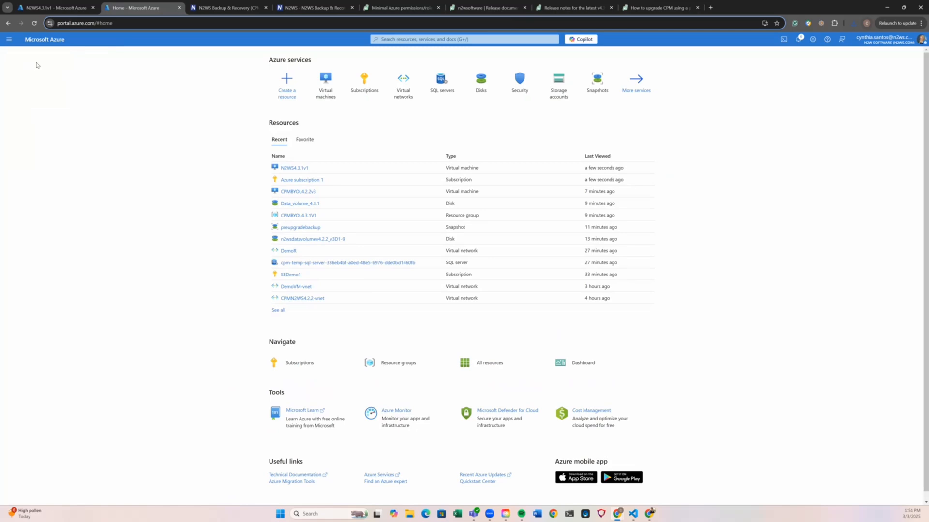
left_click(364, 79)
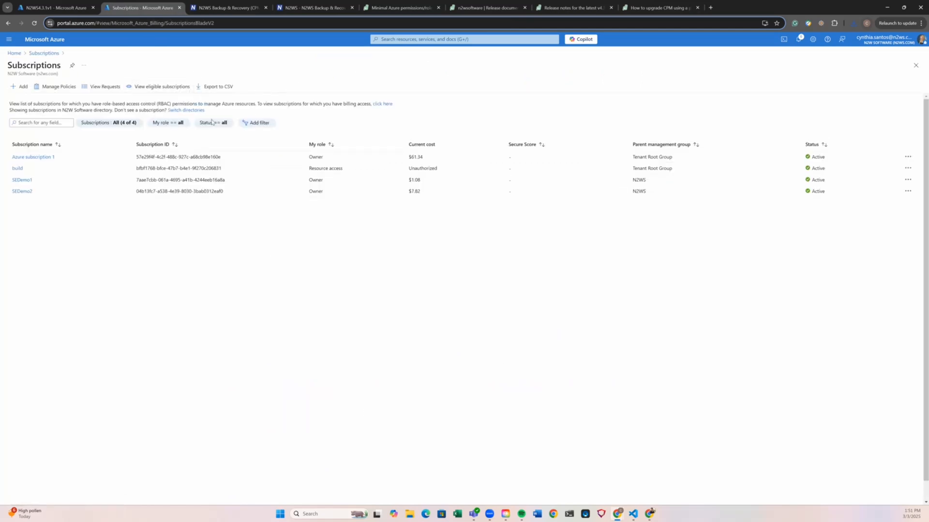
left_click(33, 157)
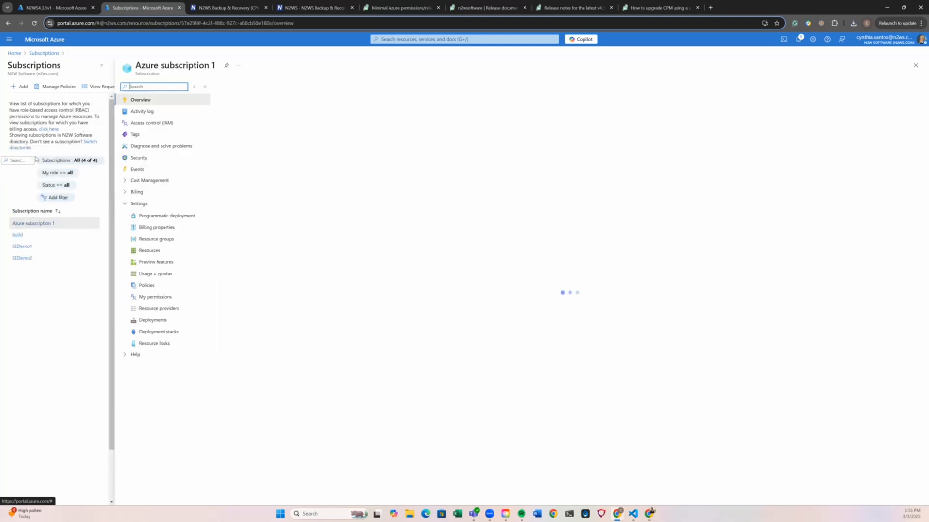
left_click(165, 127)
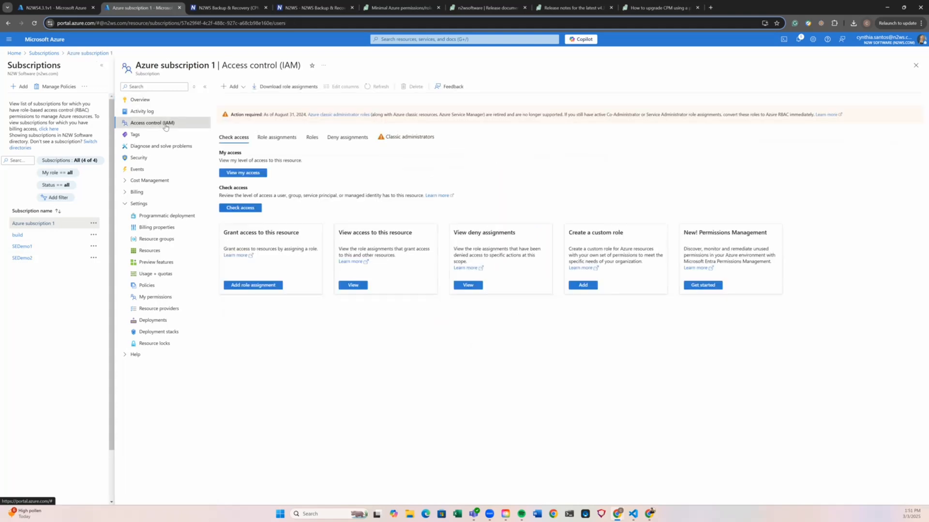
left_click(243, 87)
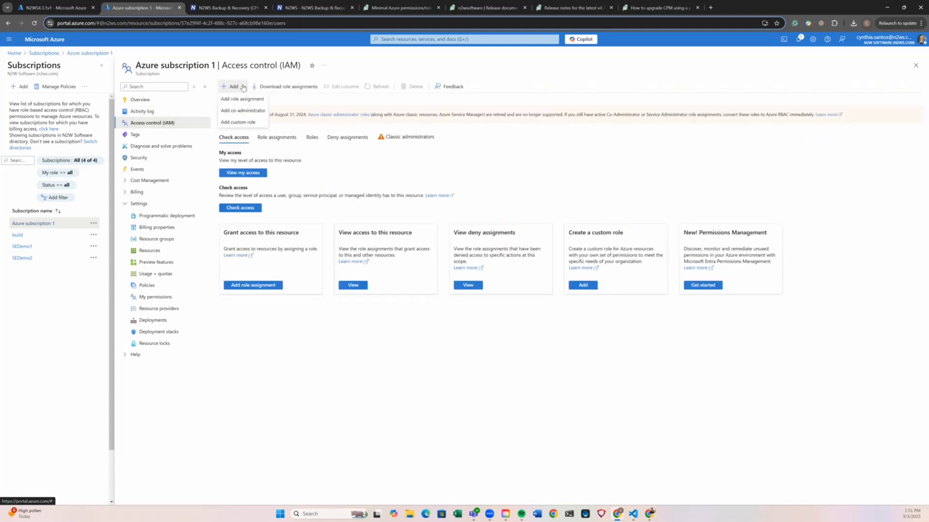
left_click(253, 124)
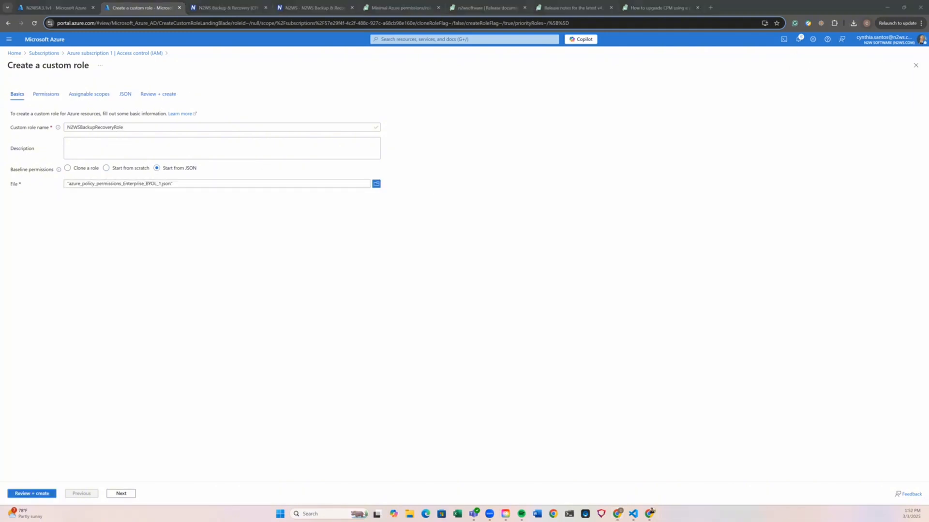
- Name the custom role N2WSBackupRecoveryRole4.3.1 and review the permissions loaded from the JSON file
left_click(171, 126)
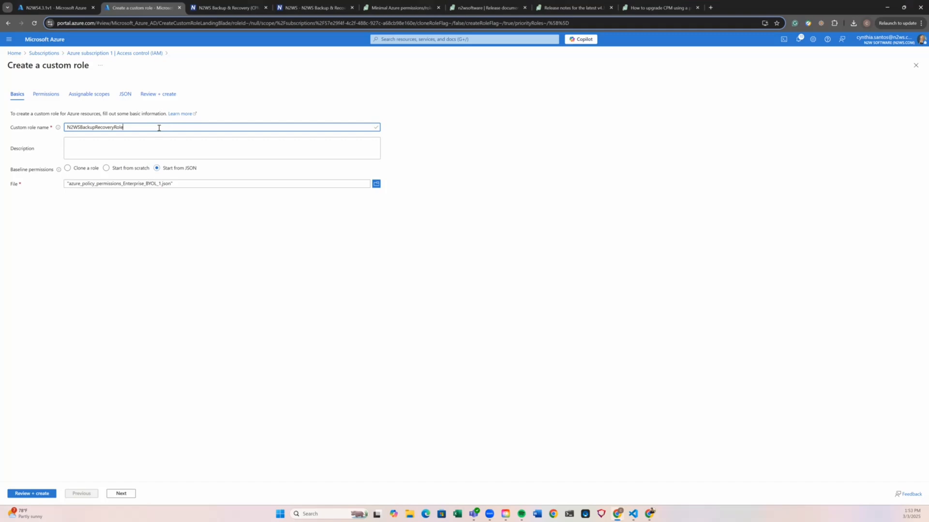
type("4.3.1")
left_click(103, 267)
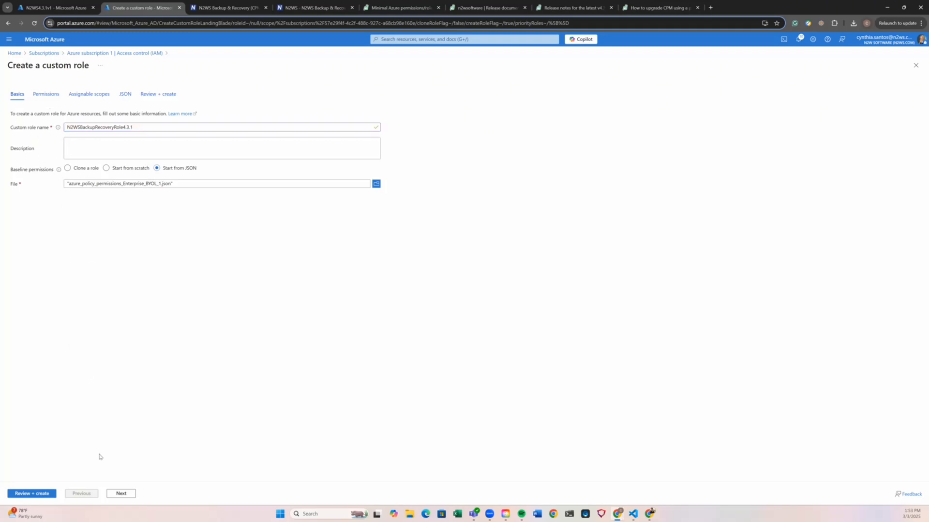
left_click(42, 97)
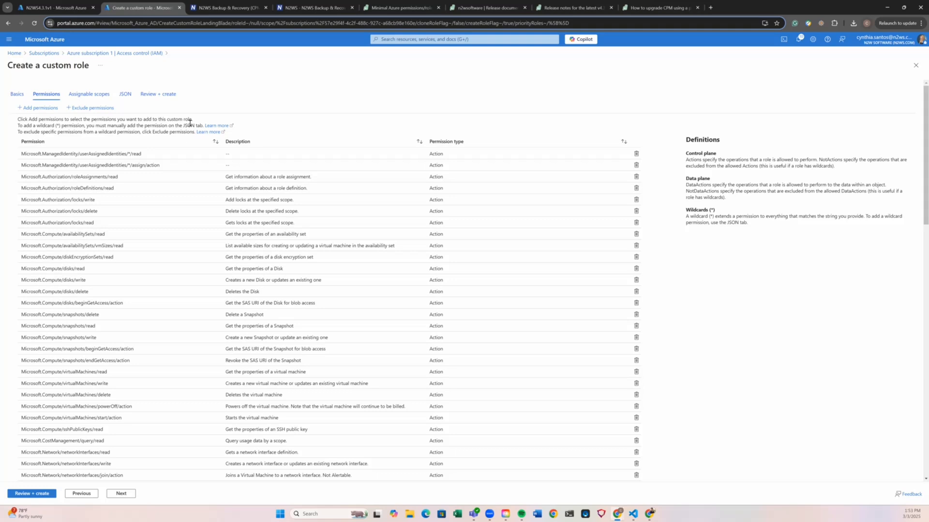
- Add Azure subscription 1 as the role's assignable scope and remove the placeholder <SUBSCRIPTION_ID> scope
left_click(122, 493)
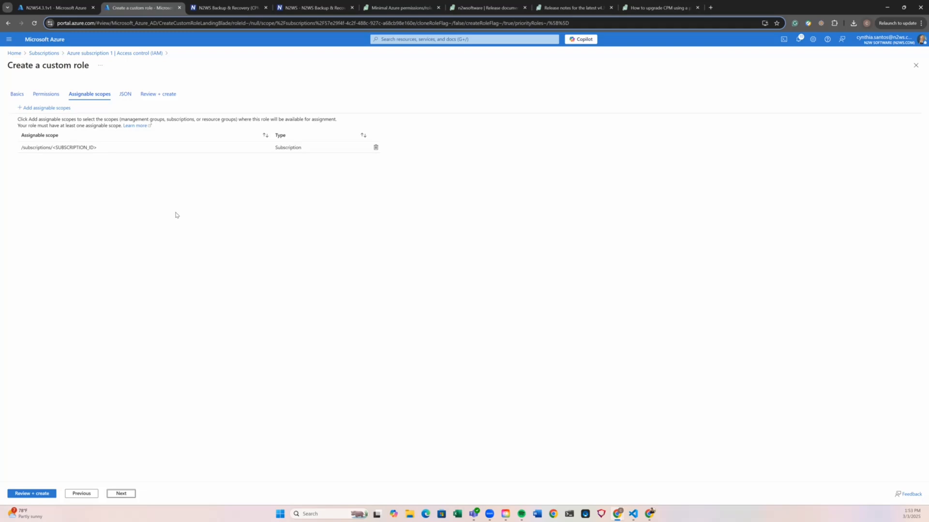
left_click(41, 111)
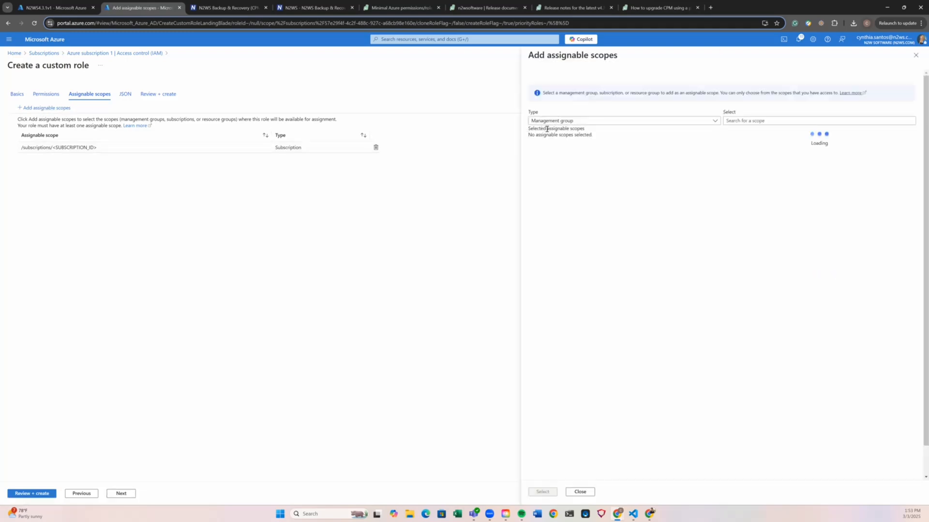
left_click(555, 122)
left_click(561, 146)
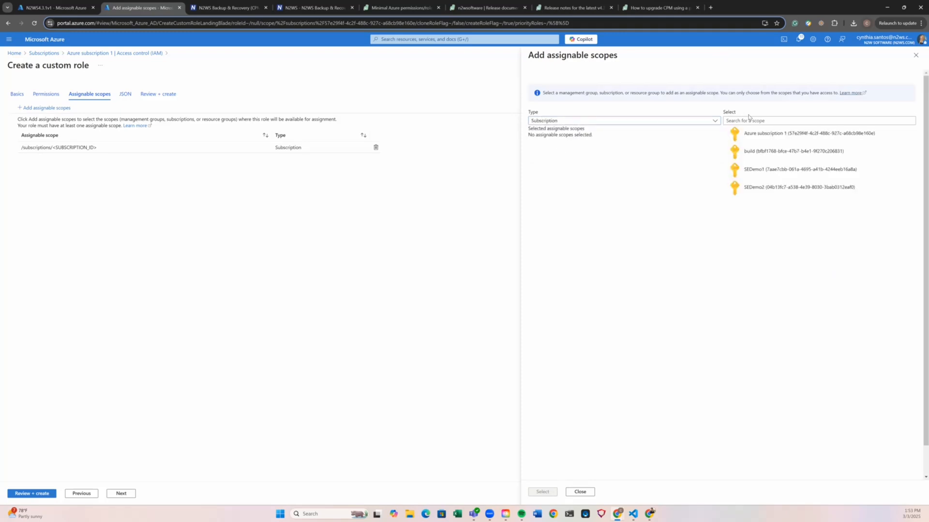
left_click(769, 133)
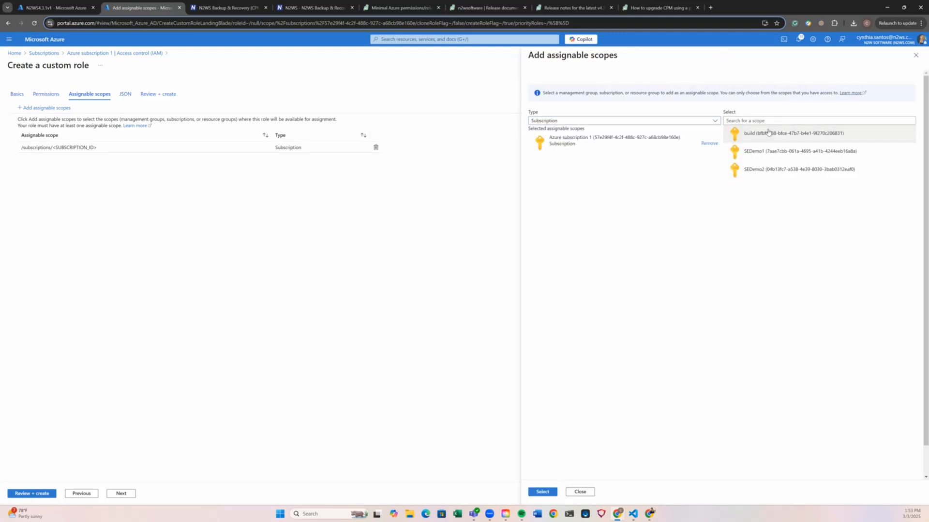
left_click(542, 493)
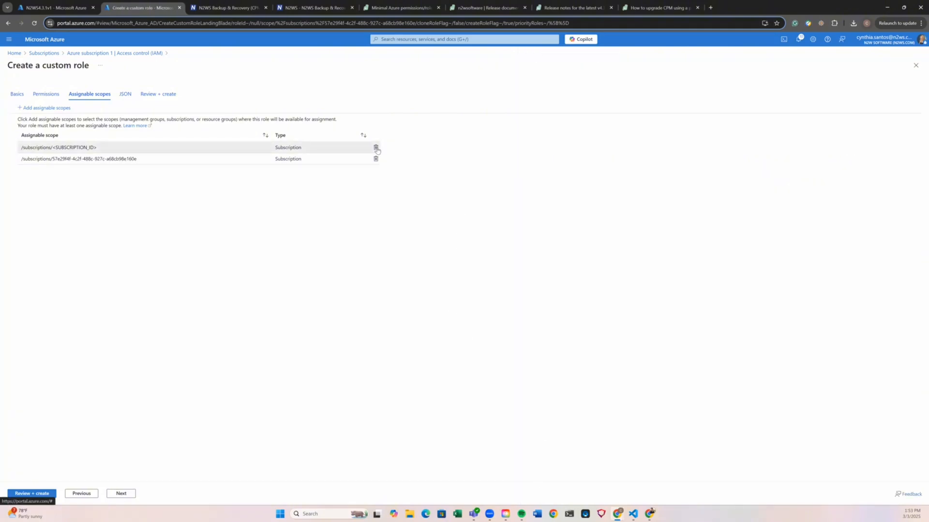
left_click(375, 147)
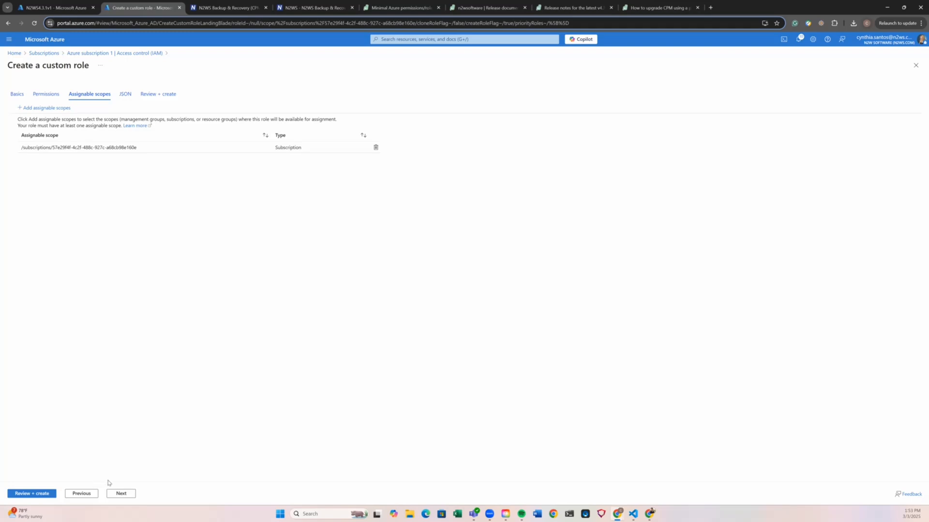
- Review the role's JSON and summary, create the custom role, and acknowledge the confirmation
left_click(121, 493)
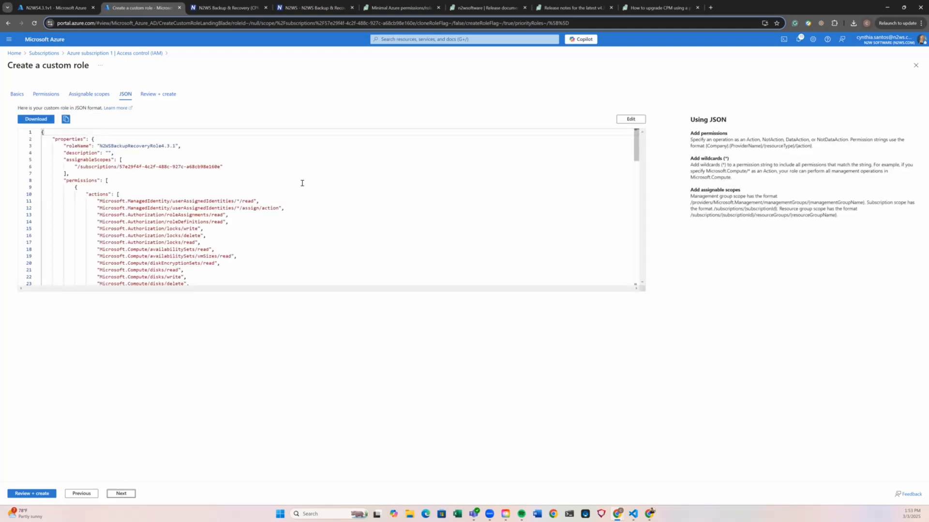
left_click(121, 494)
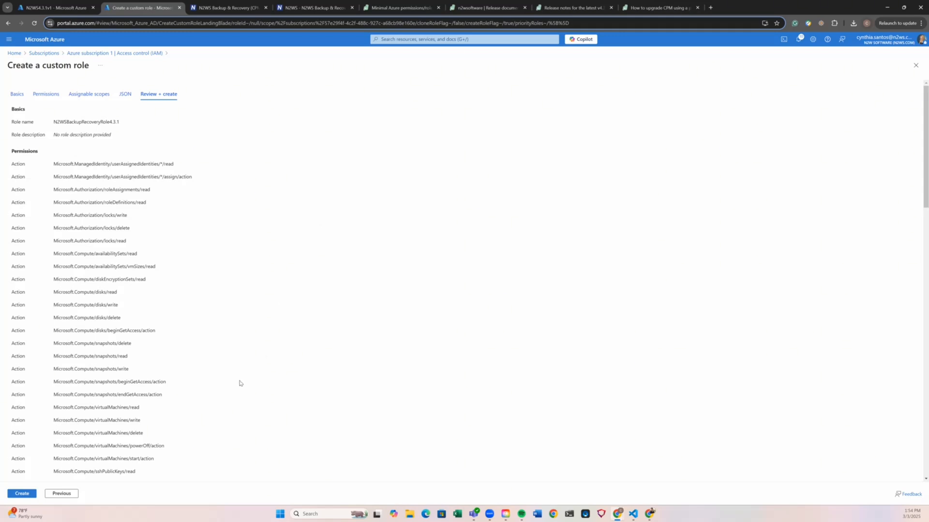
left_click(20, 495)
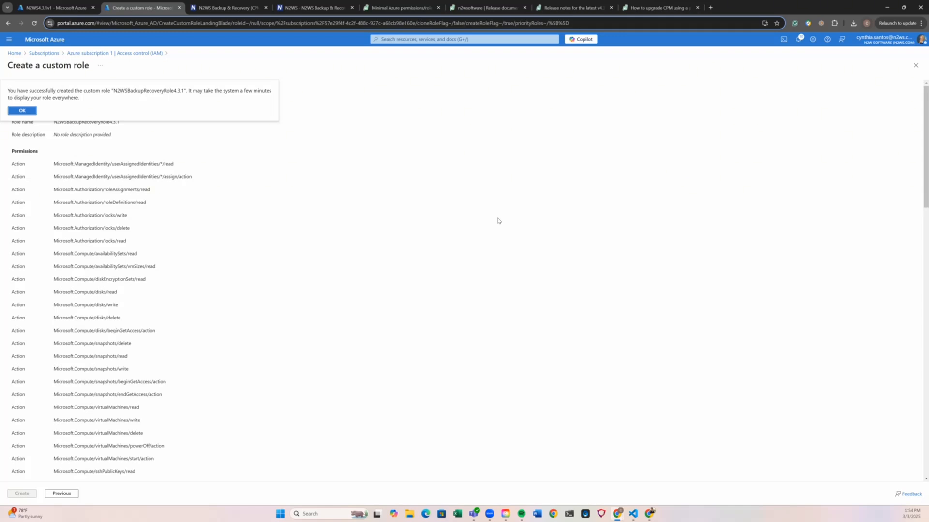
key("Return")
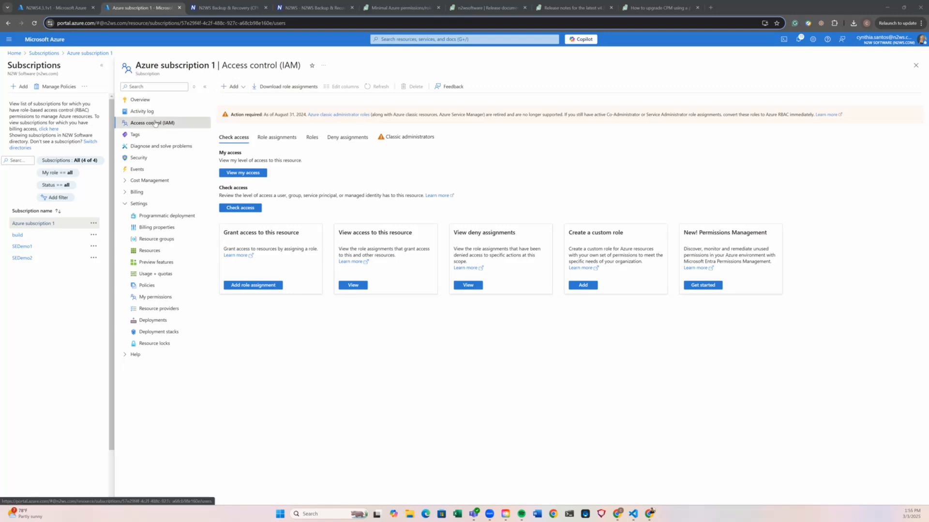
- Check the roles of Azure subscription 1, filter them to custom roles, and select N2WSBackupRecoveryRole4.3.1
left_click(312, 138)
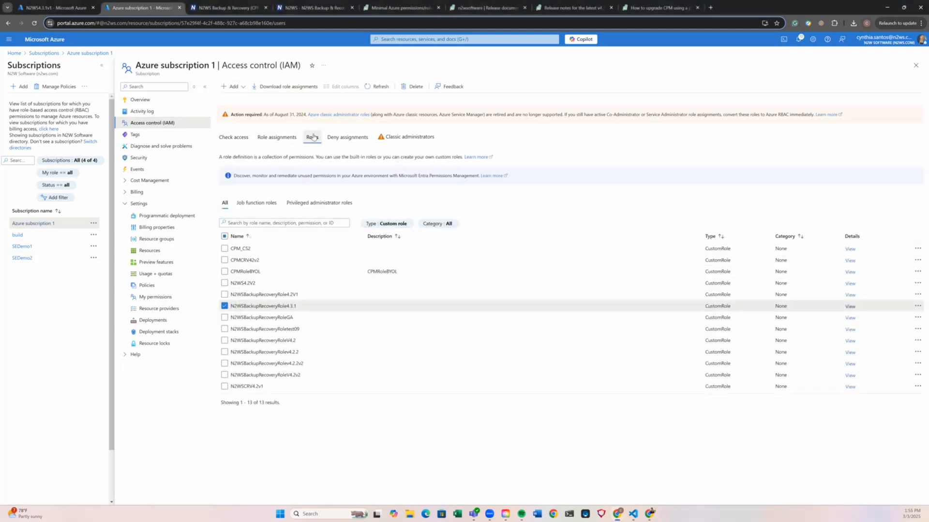
left_click(383, 225)
left_click(400, 225)
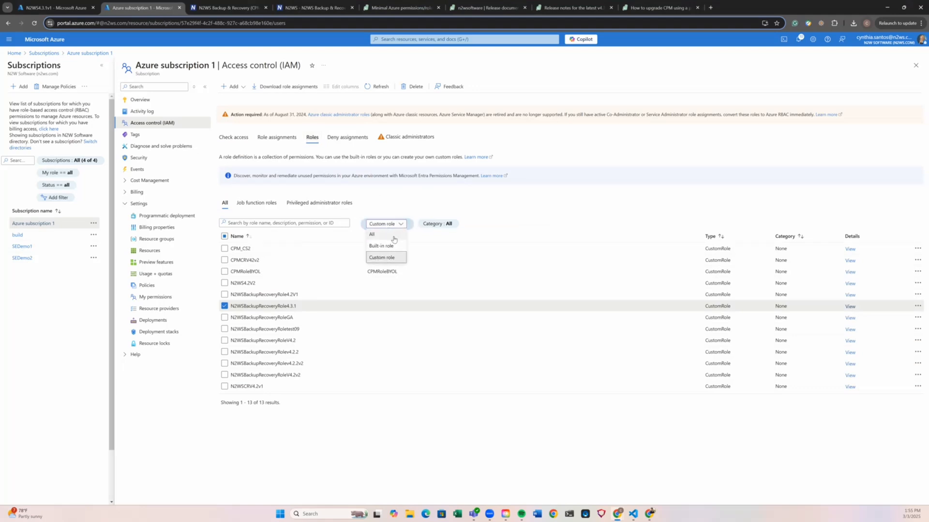
left_click(380, 235)
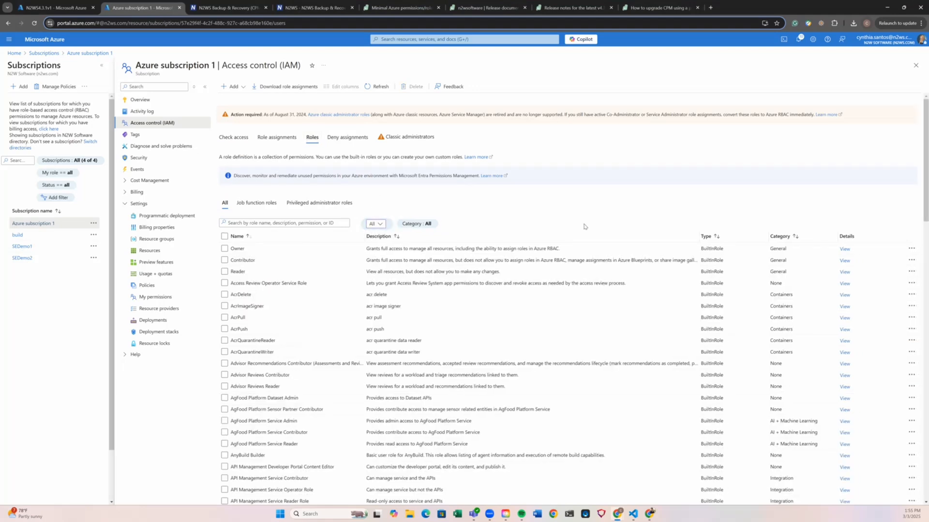
left_click(381, 226)
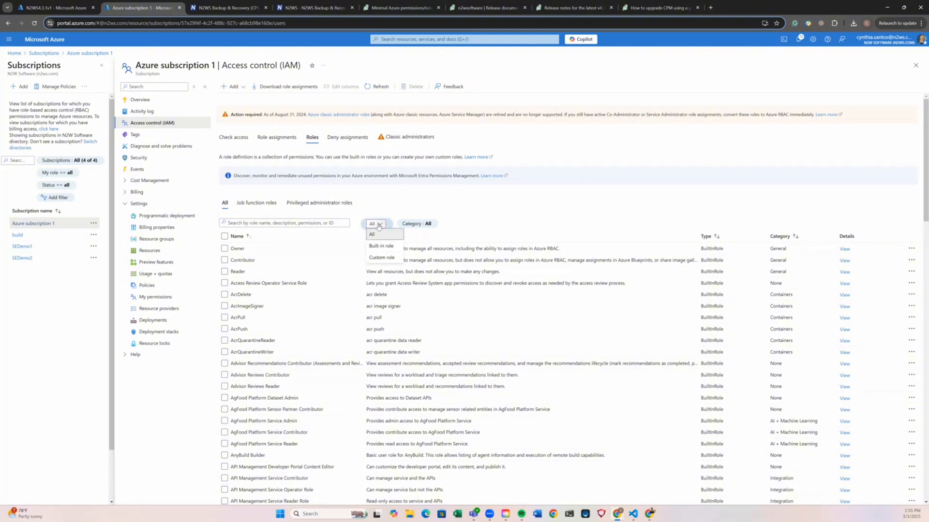
left_click(380, 258)
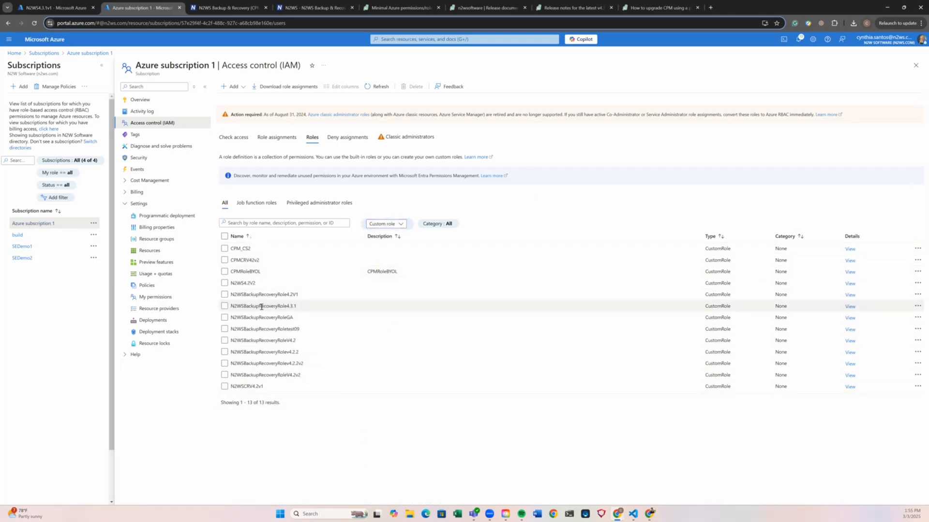
left_click(225, 306)
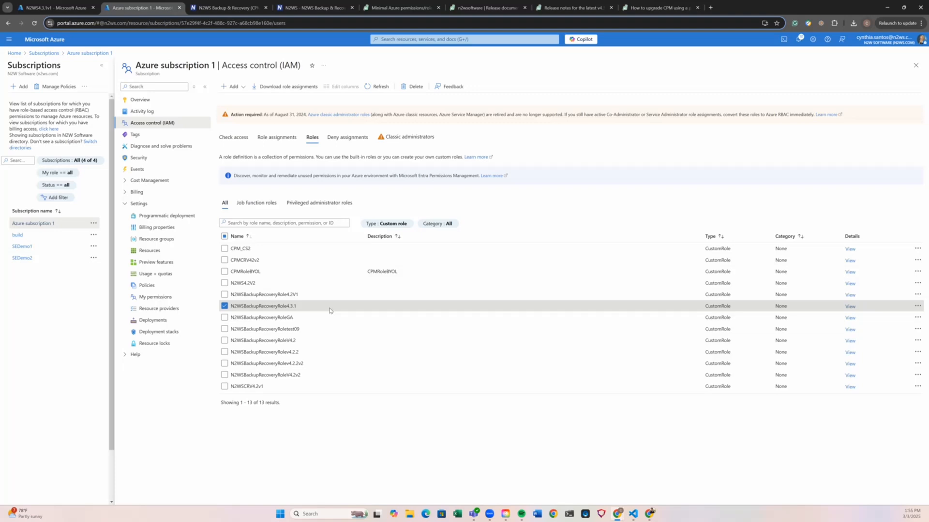
- Open the Azure role assignments of the N2WS4.3.1v1 virtual machine's system-assigned identity
left_click(15, 53)
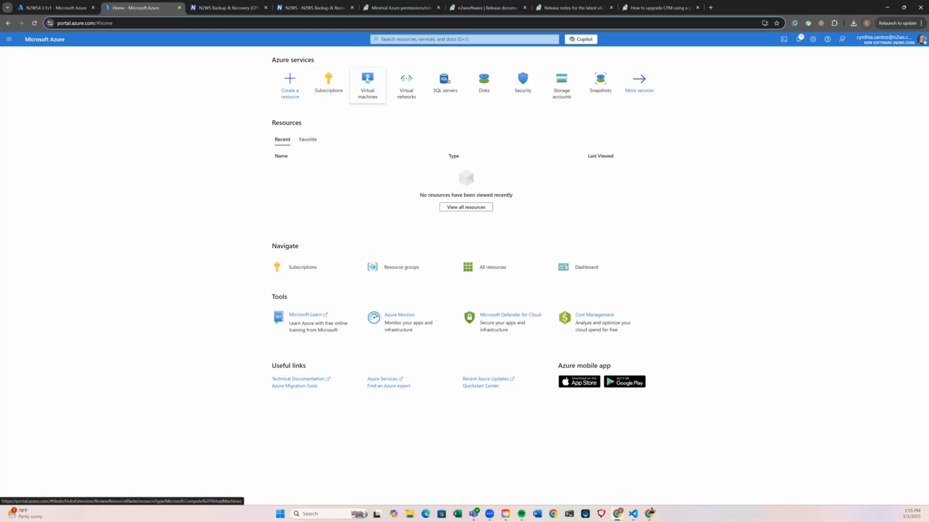
mouse_move(369, 89)
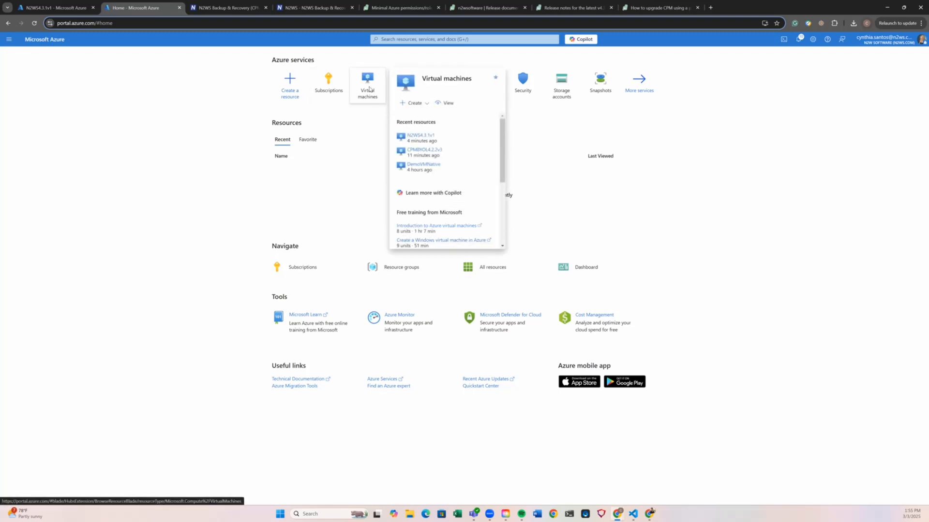
left_click(419, 137)
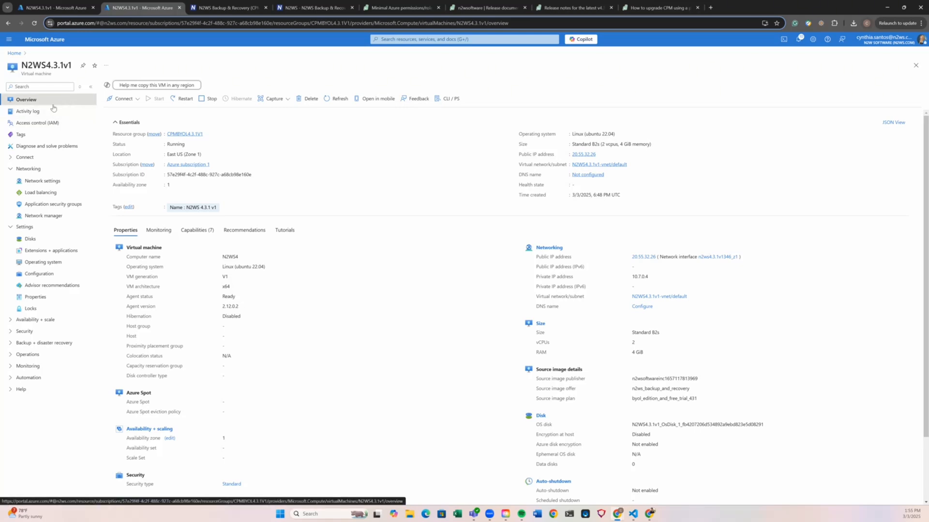
left_click(9, 335)
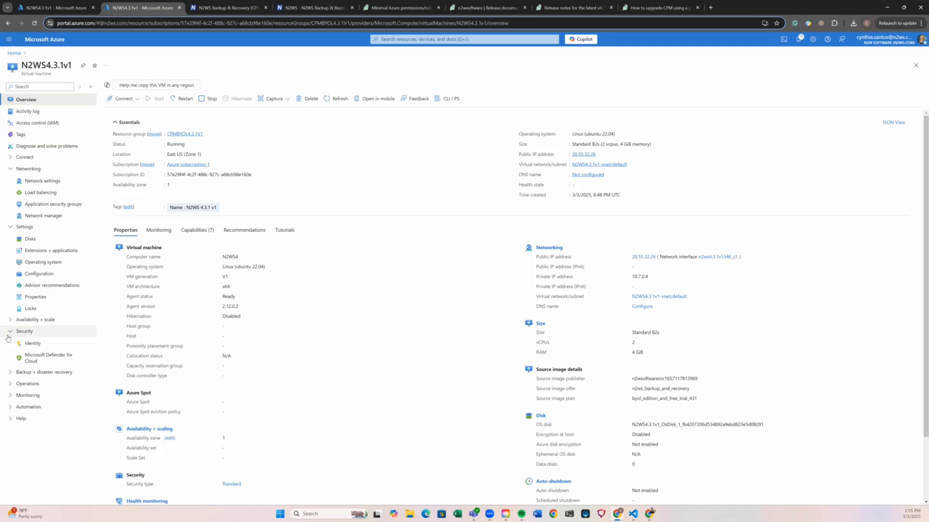
left_click(34, 344)
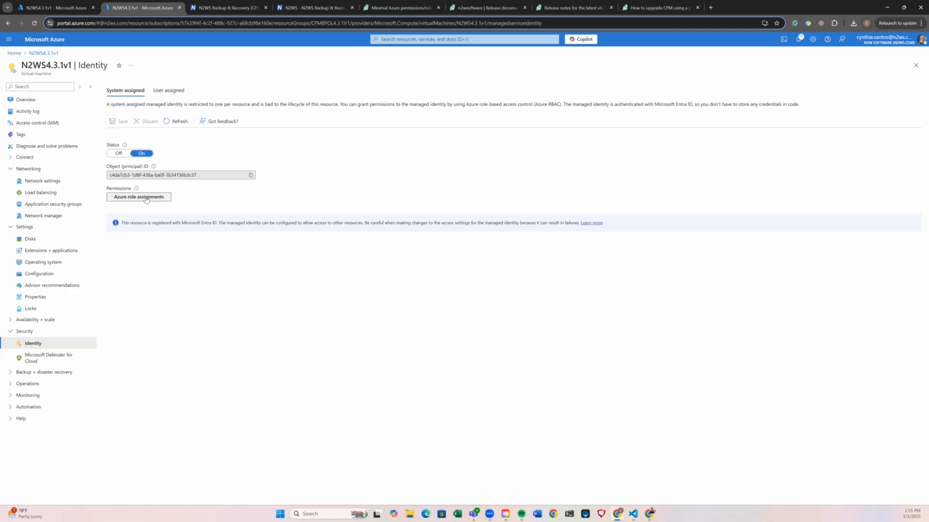
left_click(131, 197)
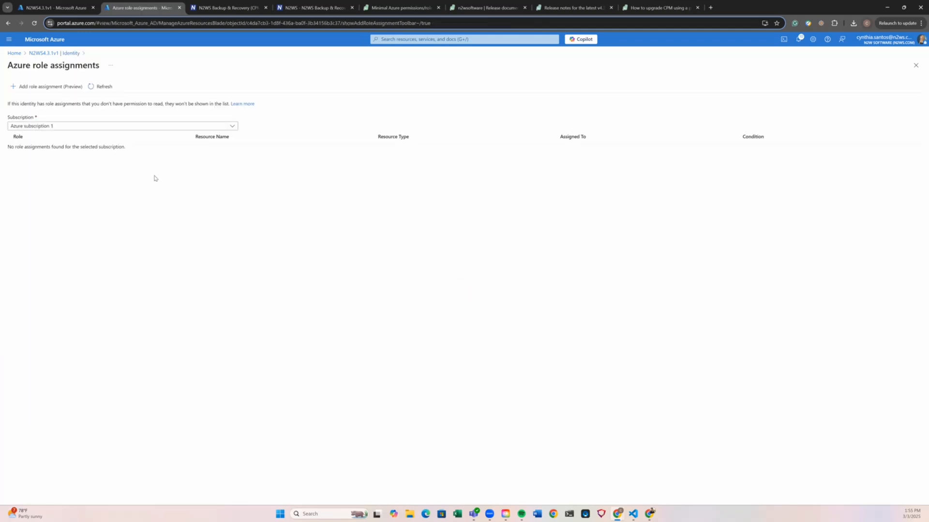
- Assign N2WSBackupRecoveryRole4.3.1 to the virtual machine's identity with subscription scope on Azure subscription 1 and save the assignment
left_click(44, 88)
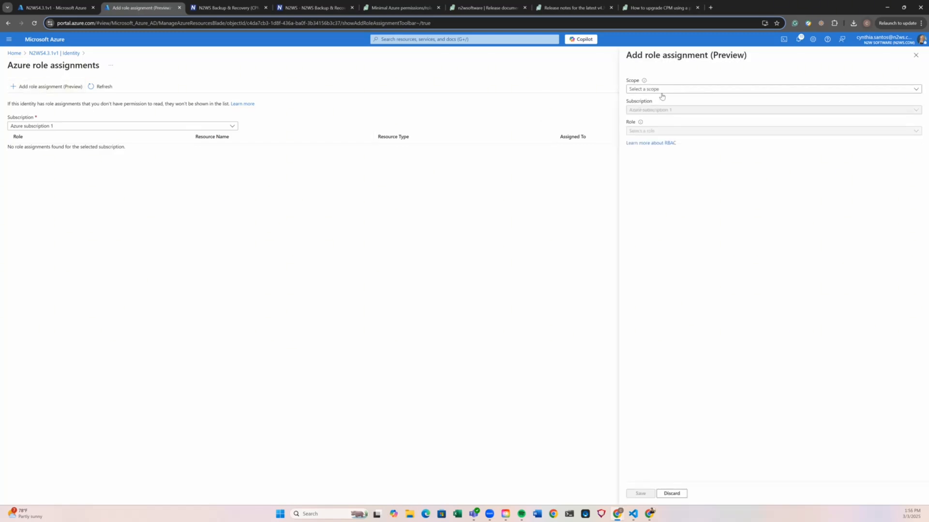
left_click(662, 93)
left_click(723, 115)
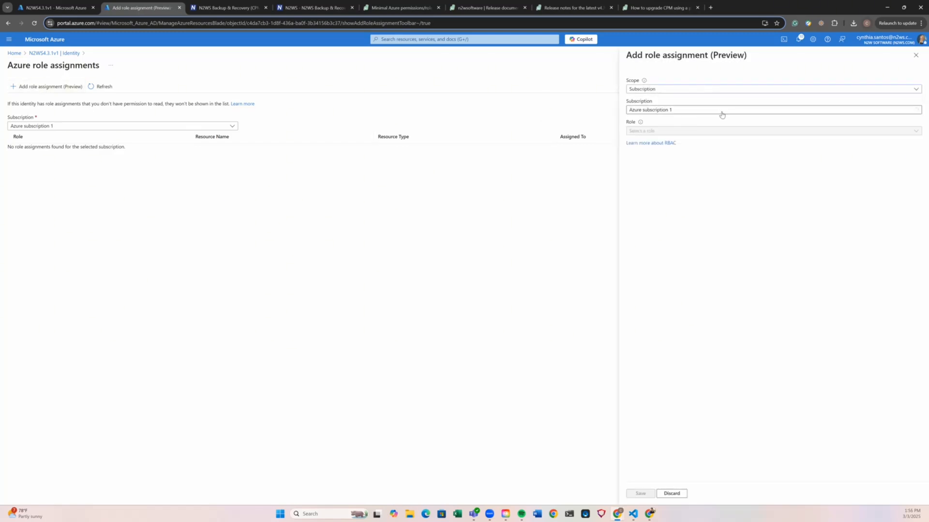
left_click(653, 131)
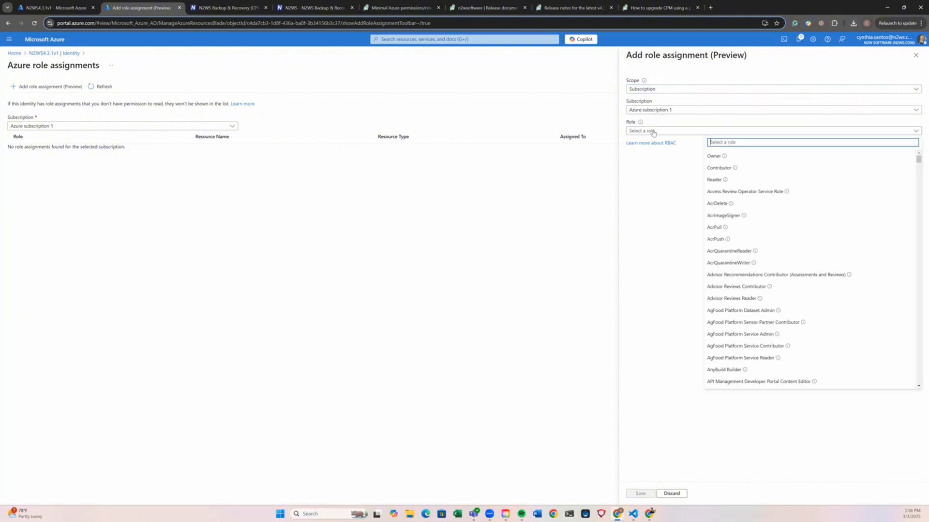
type("n2ws")
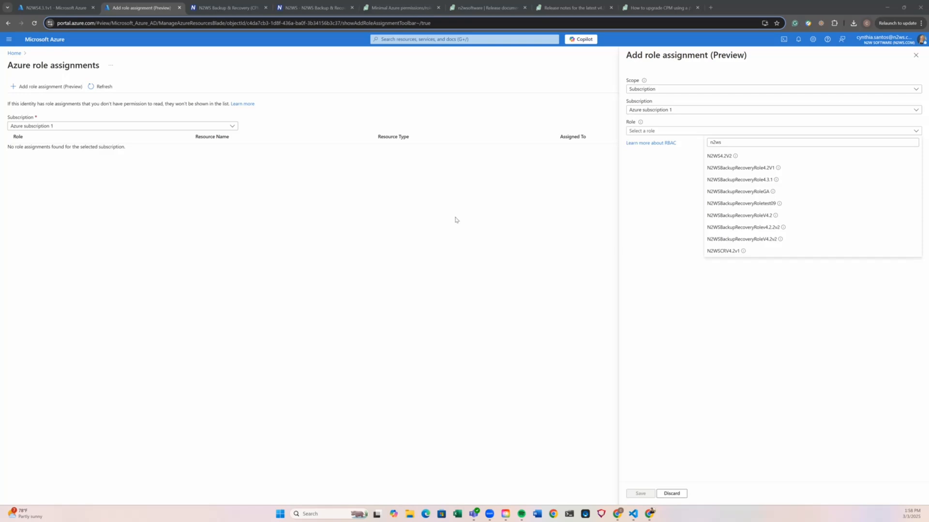
left_click(797, 183)
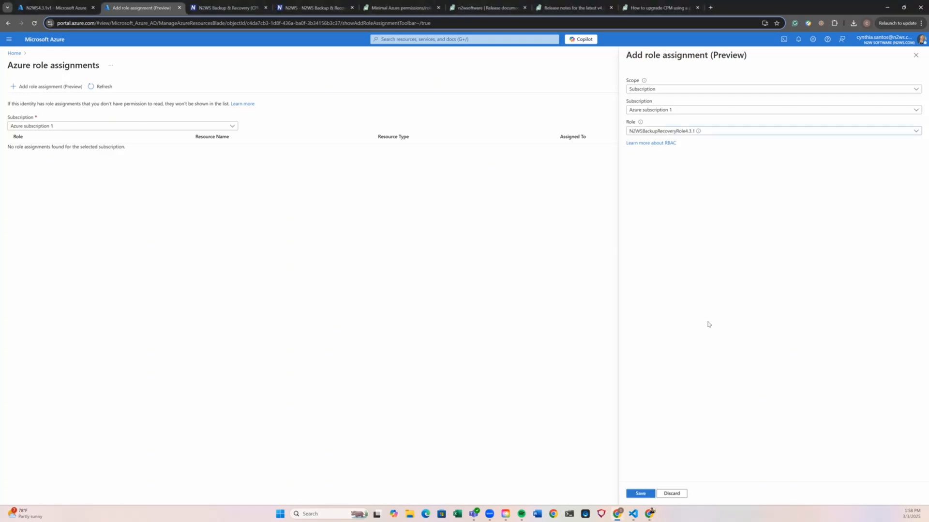
left_click(644, 497)
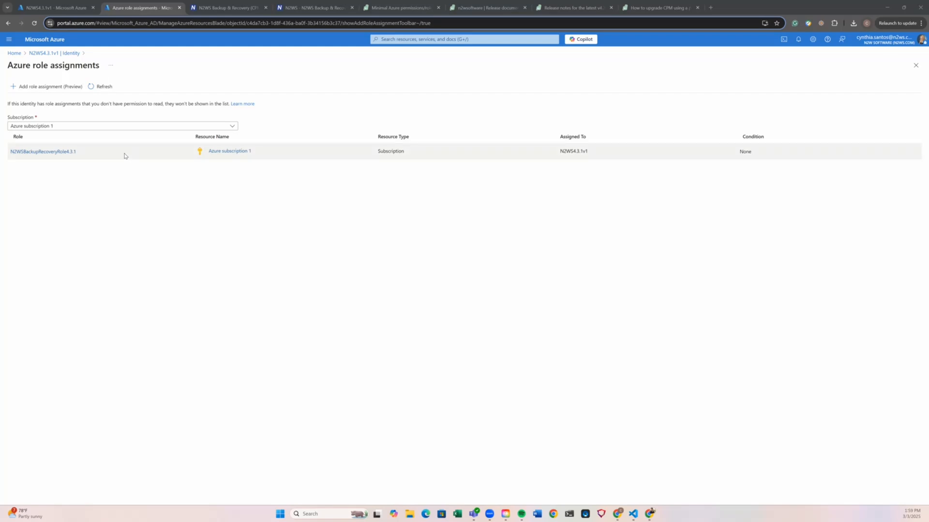
- Return to the virtual machine's overview and open its public IP address in the browser, proceeding past the privacy warning
left_click(34, 53)
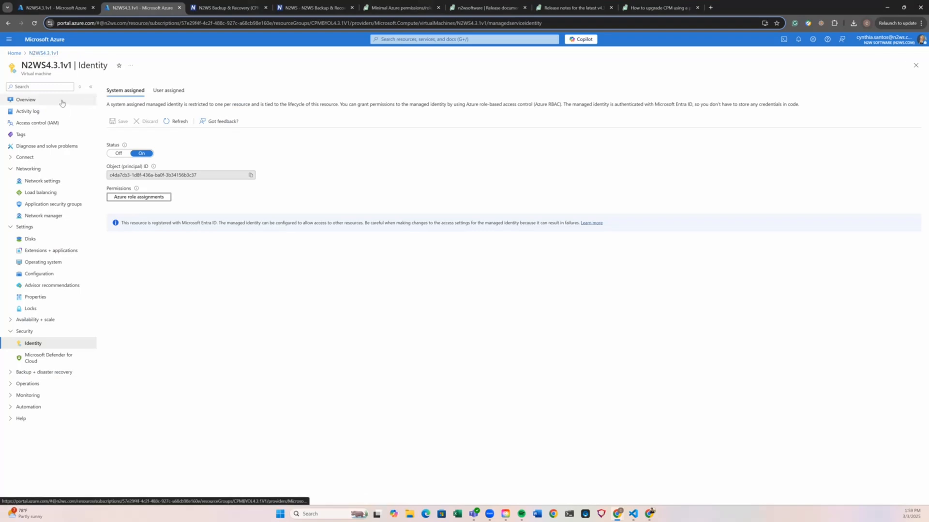
left_click(62, 101)
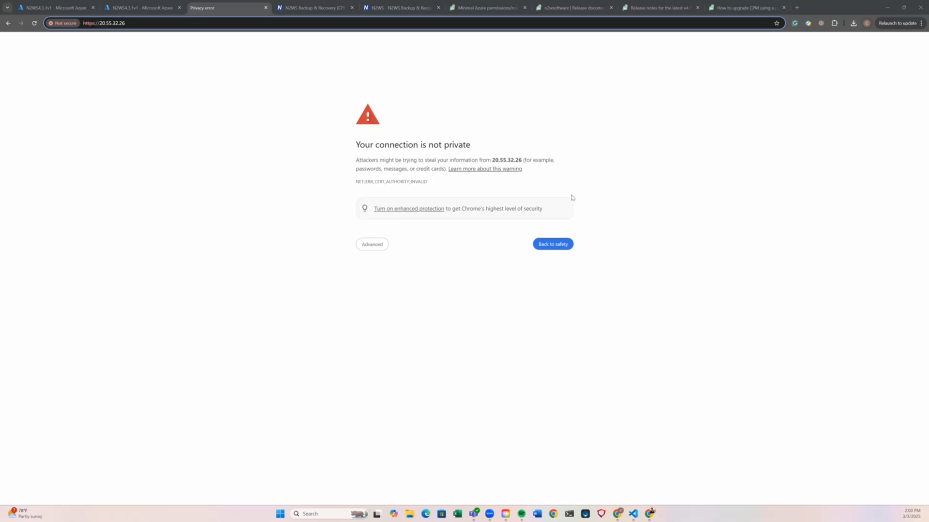
left_click(362, 244)
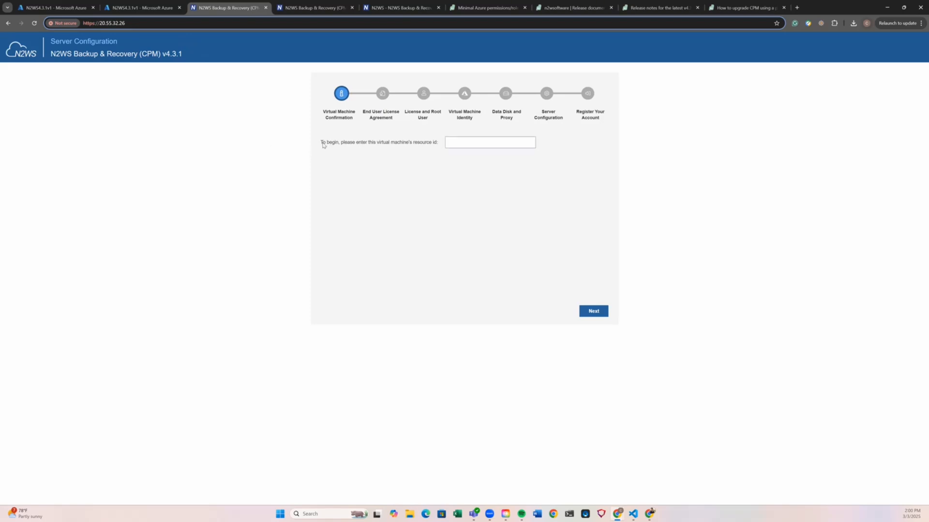
- Copy the resource ID requested by the N2WS server configuration from the N2WS4.3.1v1 virtual machine's properties in Azure
left_click_drag(321, 144, 442, 148)
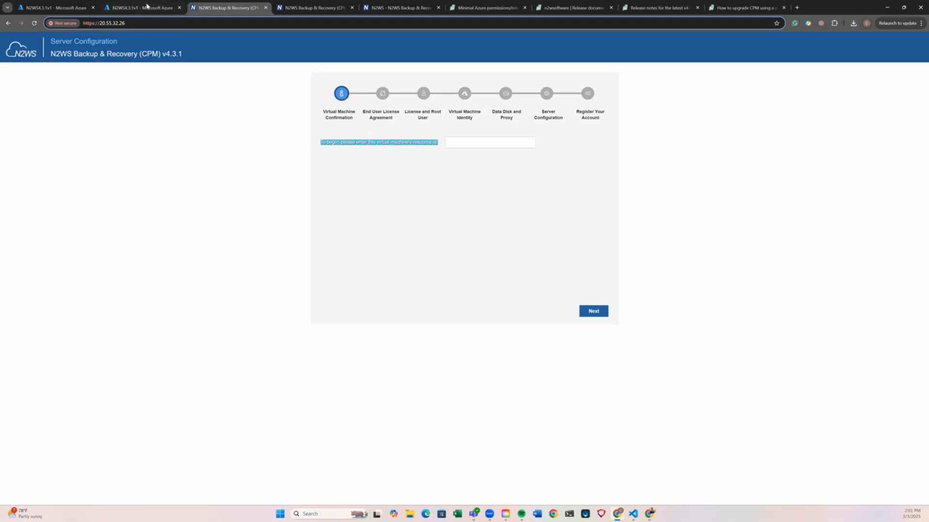
left_click(149, 10)
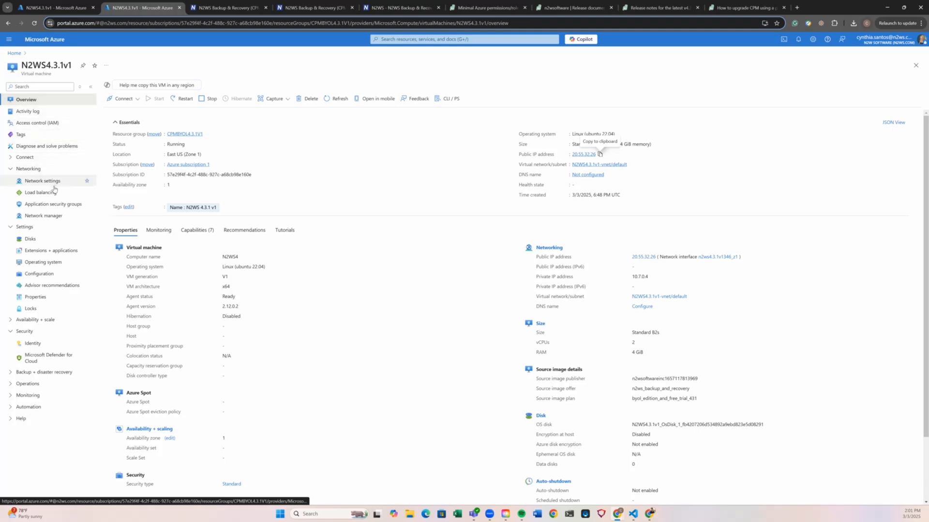
left_click(44, 298)
scroll(292, 170, "down", 3)
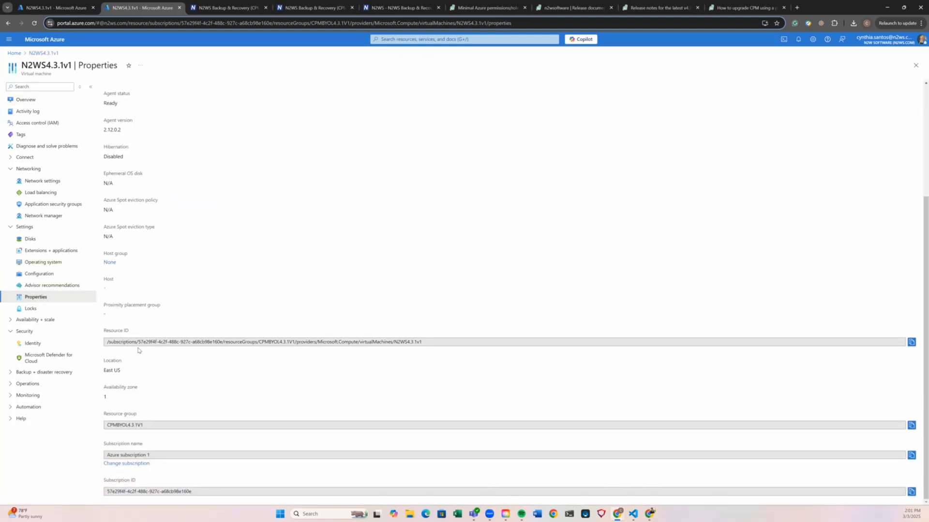
left_click(911, 342)
- Submit the copied resource ID in the N2WS server configuration and accept the End User License Agreement
left_click(242, 8)
left_click(480, 144)
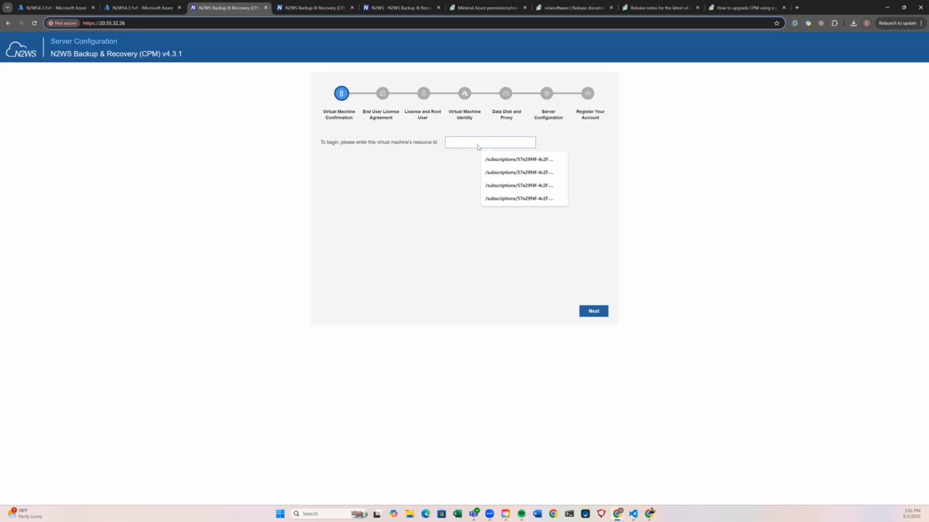
right_click(478, 145)
left_click(516, 218)
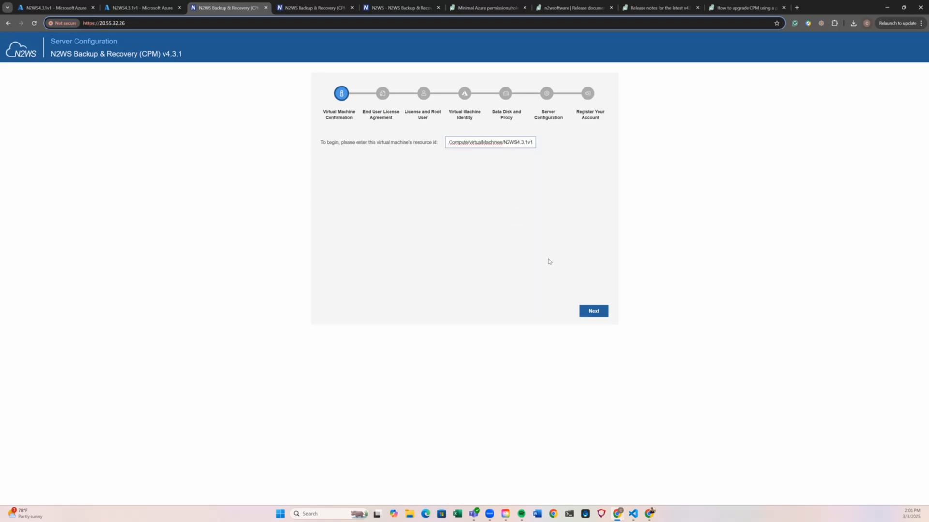
left_click(597, 314)
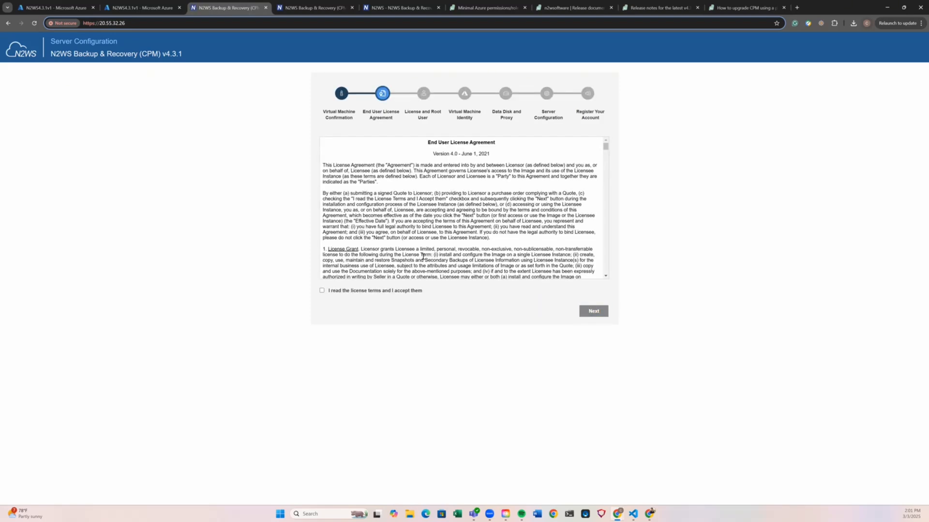
left_click(332, 291)
left_click(594, 312)
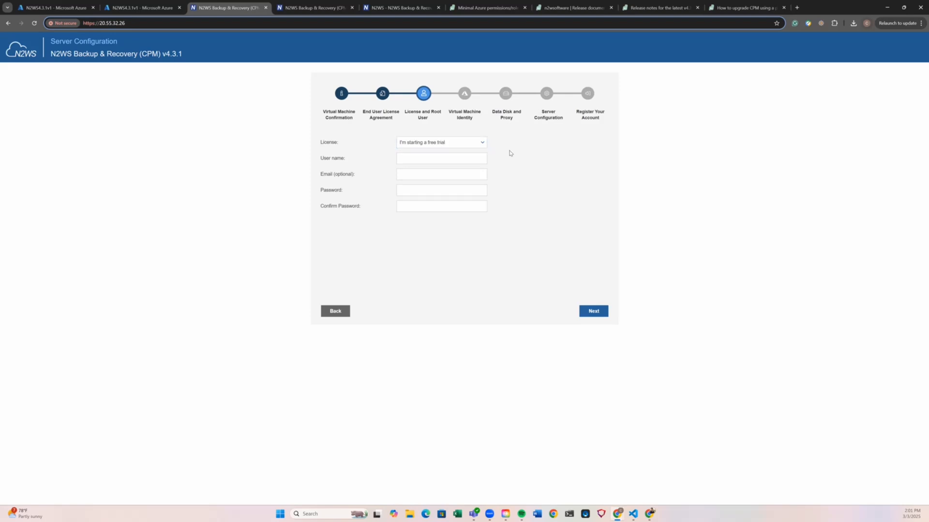
- Set the license to "This account is already licensed", enter the user name AzureAdmin, and enter and confirm the password
left_click(480, 143)
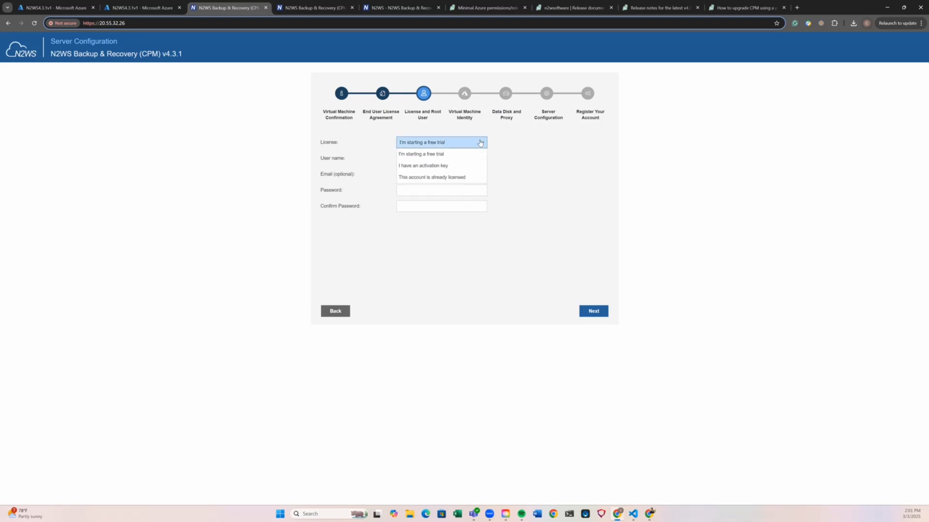
left_click(459, 178)
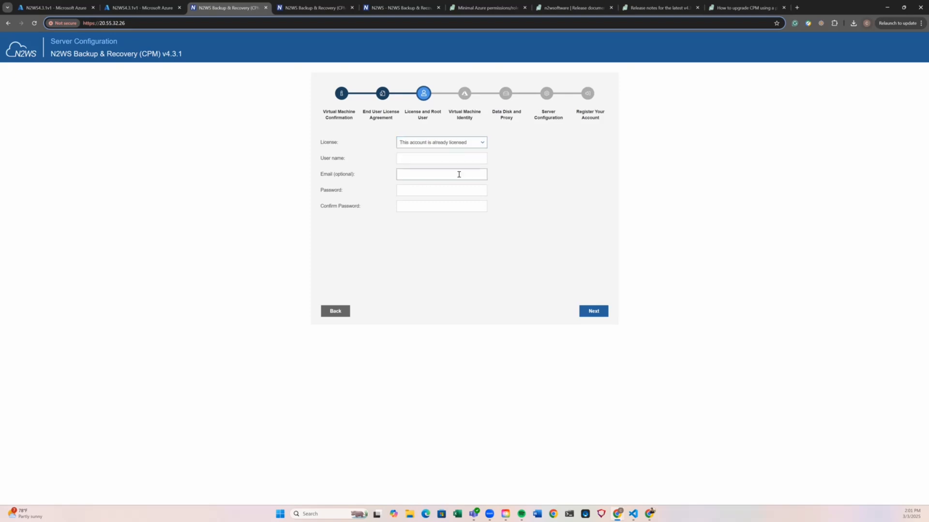
left_click(414, 160)
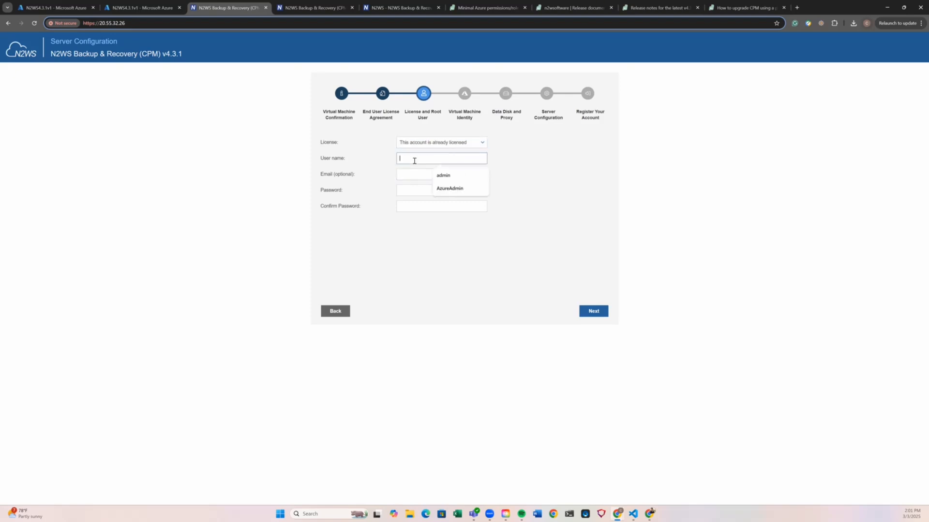
left_click(448, 190)
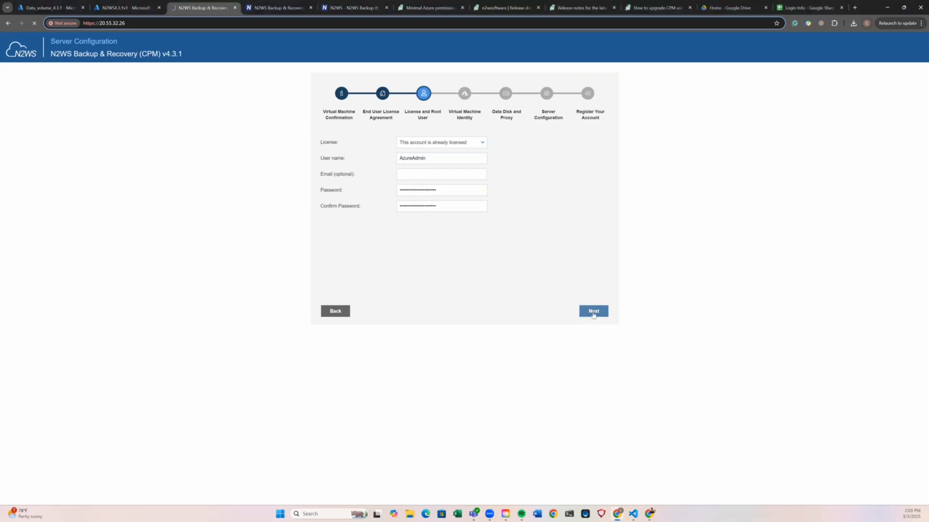
left_click(594, 311)
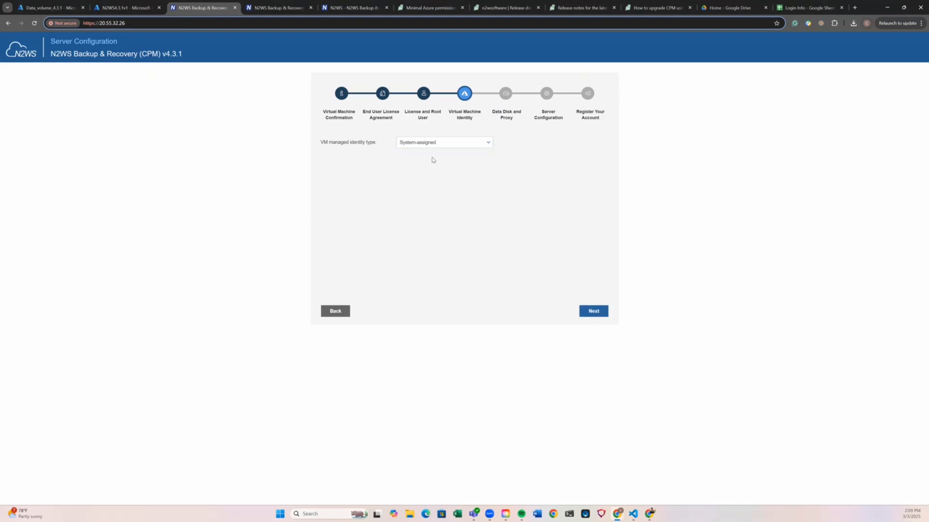
- Accept the System-assigned VM managed identity and configure the server to use an existing data disk
left_click(590, 314)
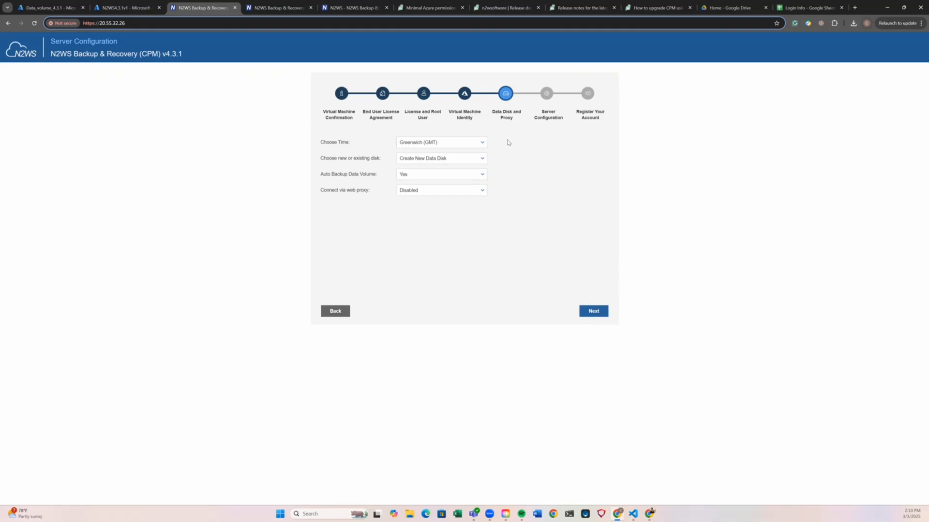
left_click(480, 161)
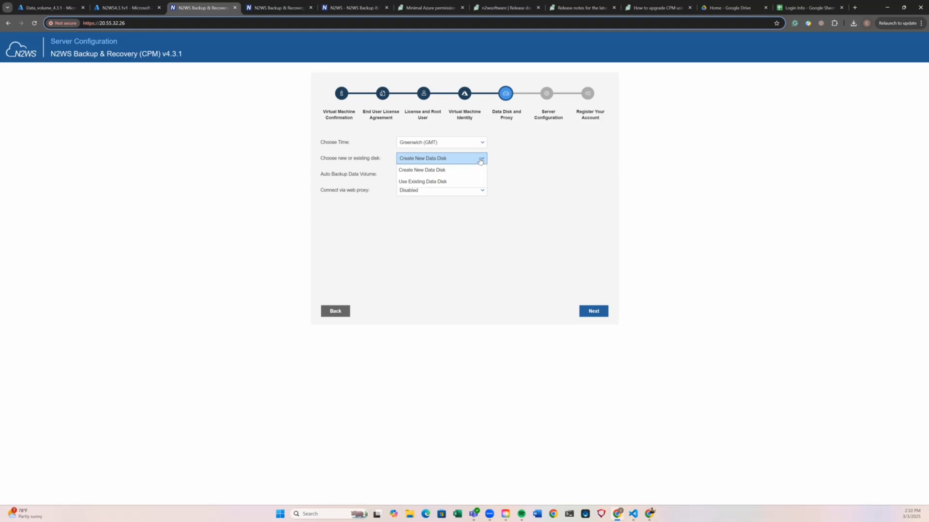
left_click(426, 182)
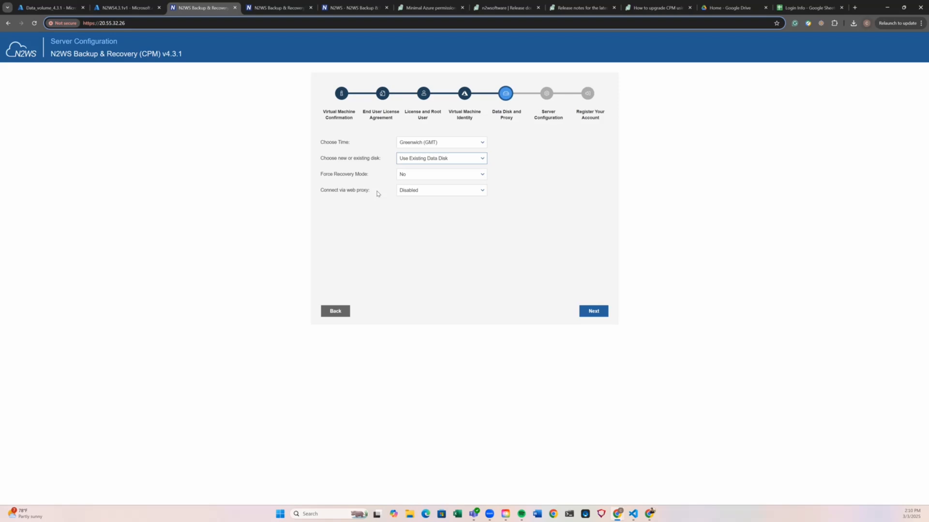
left_click(586, 311)
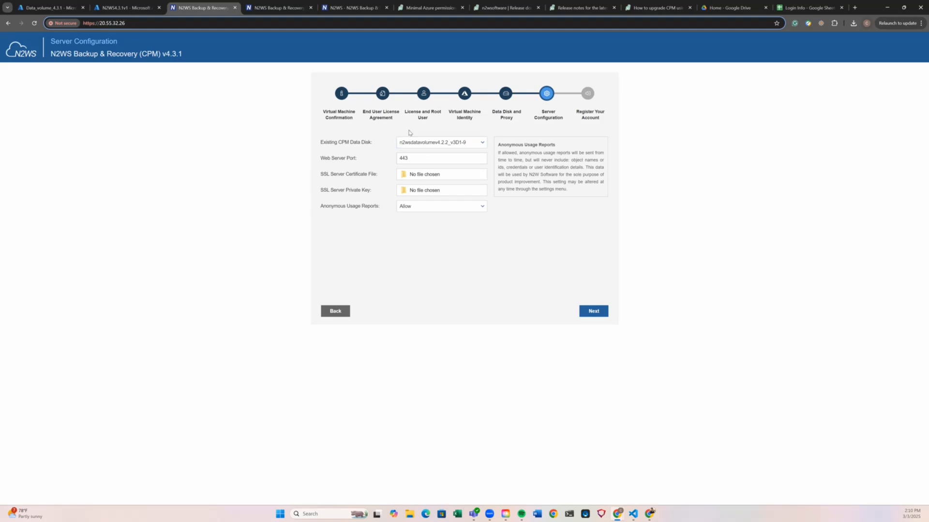
- Select Data_volume_4.3.1 as the existing CPM data disk
left_click(477, 147)
scroll(455, 203, "down", 2)
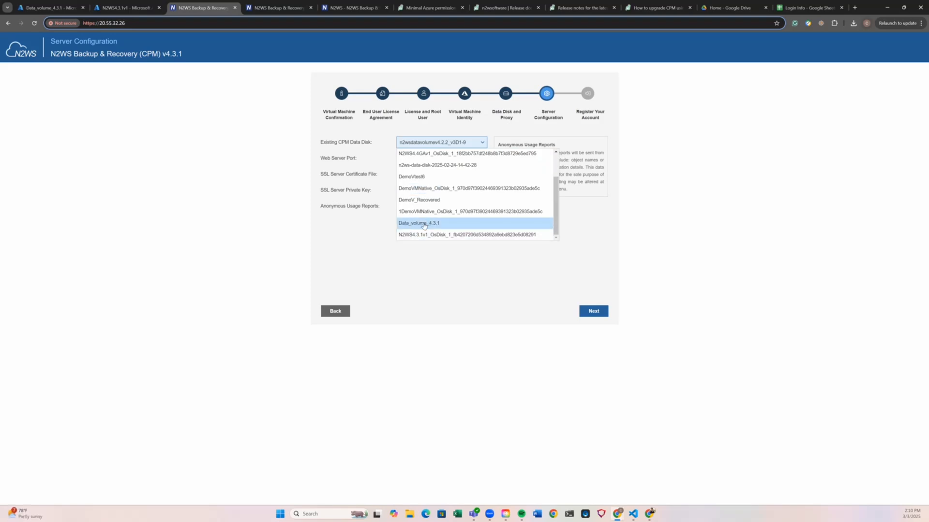
left_click(425, 225)
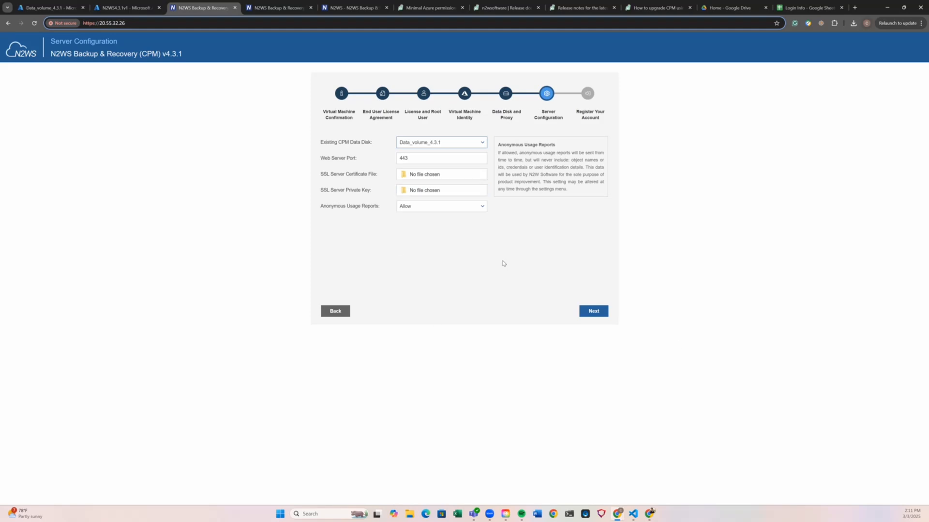
- Continue with the remaining server settings as they are, opt out of account registration, and start the system configuration
left_click(598, 312)
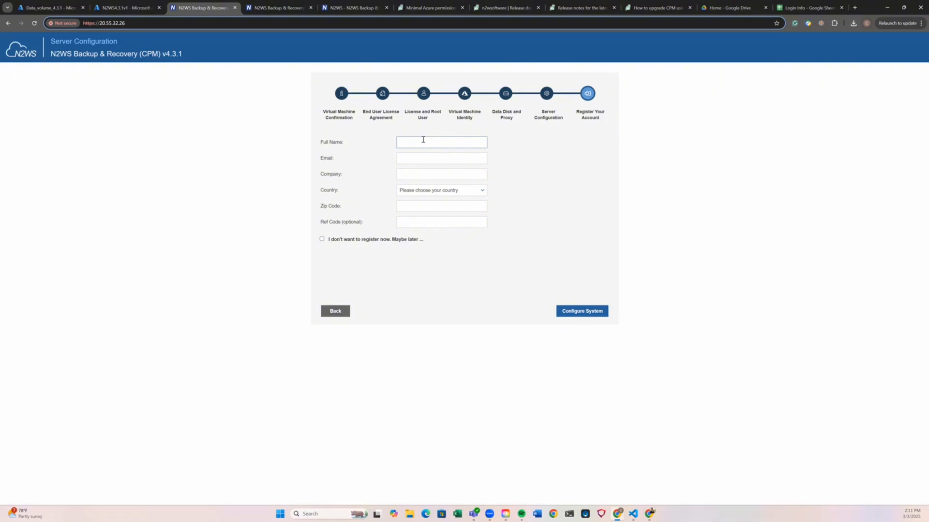
left_click(323, 239)
left_click(587, 315)
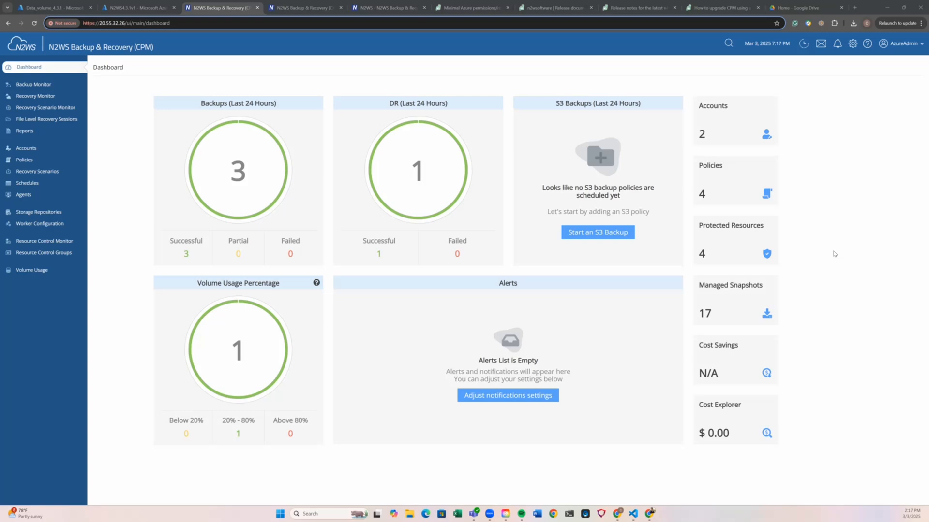
- Check the installed N2WS version in the product's About information and close it
left_click(868, 44)
left_click(855, 111)
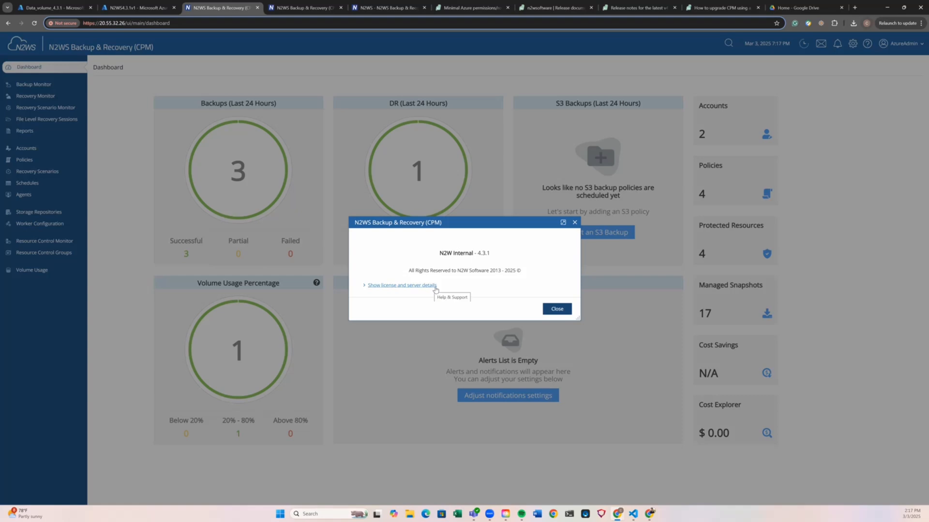
left_click(574, 223)
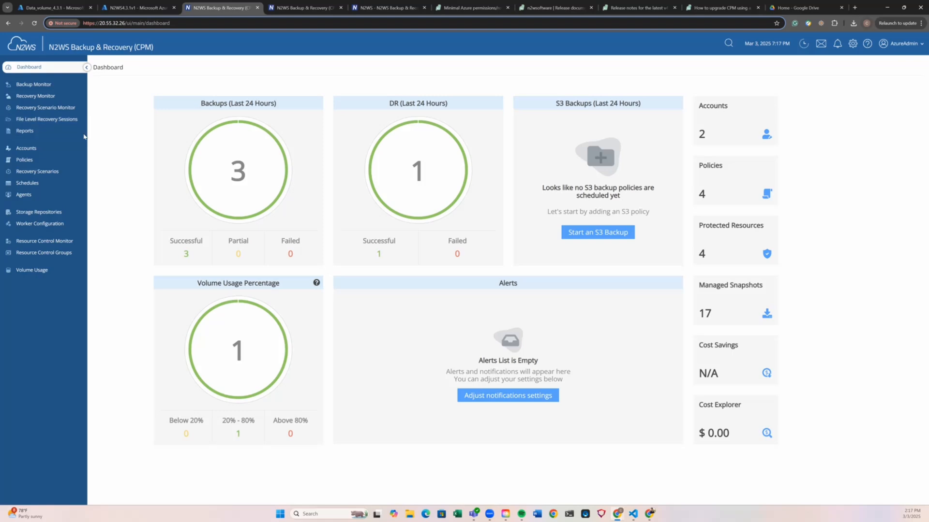
- Run a permissions check on the DemoAct1 Azure account and close its report
left_click(39, 149)
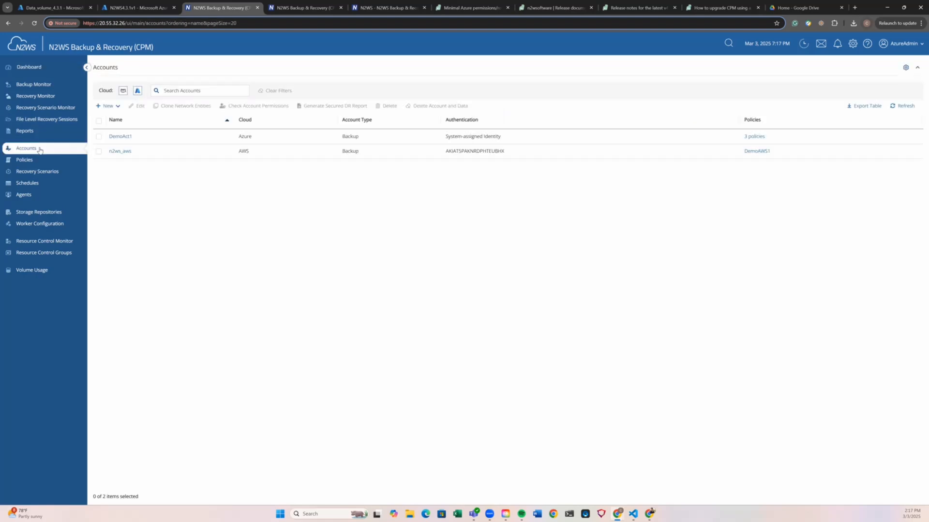
left_click(100, 137)
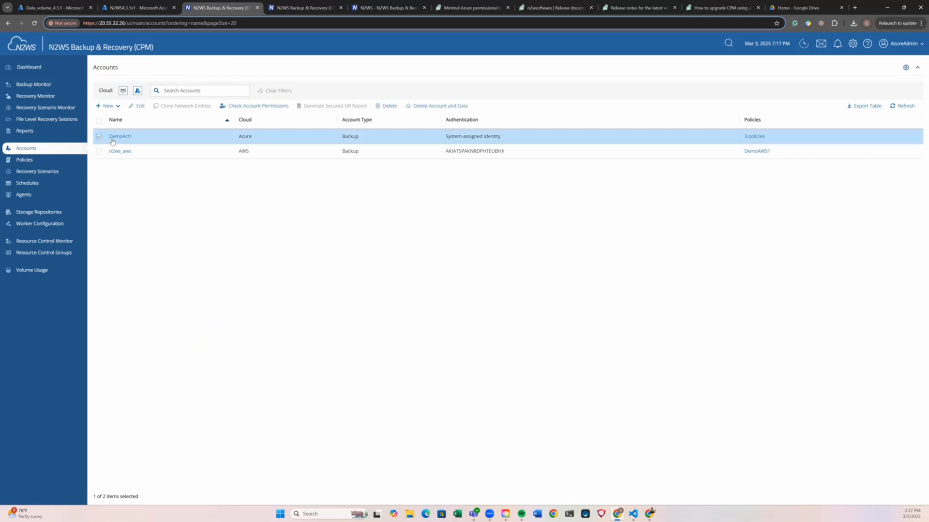
left_click(269, 106)
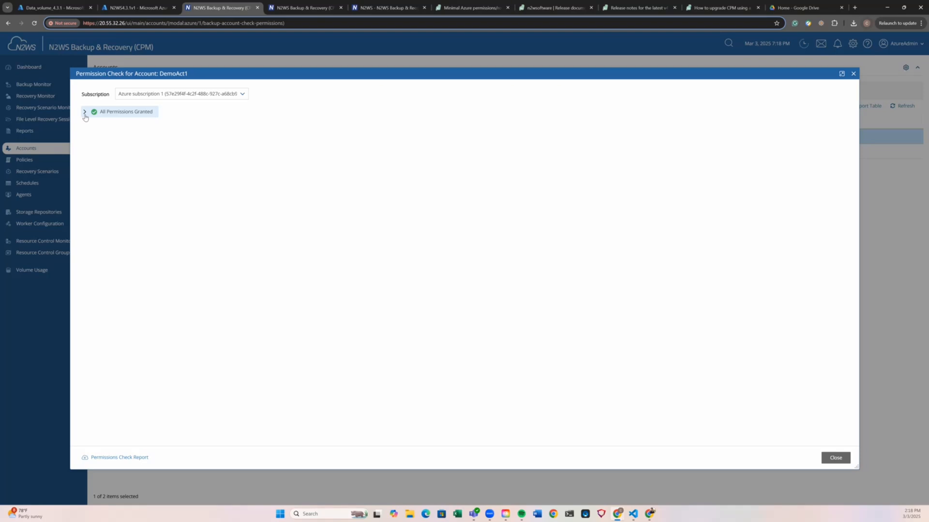
left_click(853, 74)
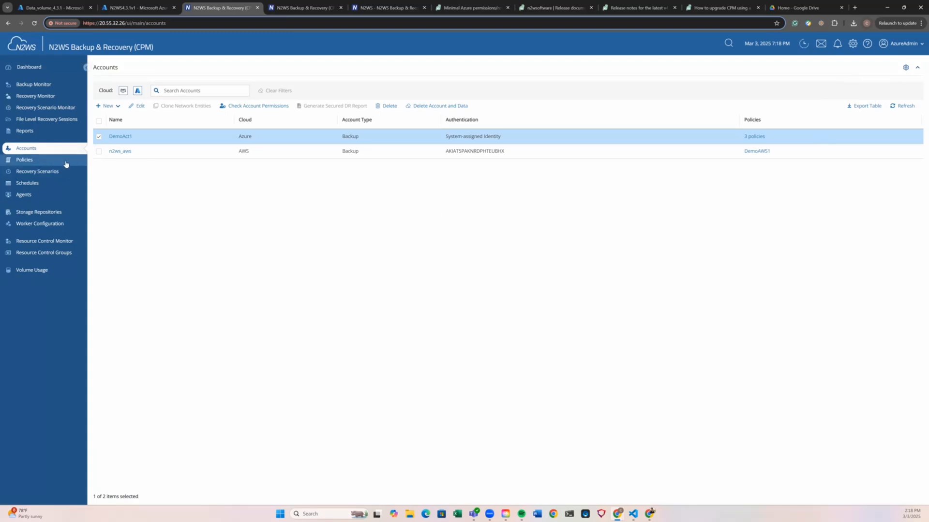
- Run the cpmdata backup policy immediately
left_click(45, 161)
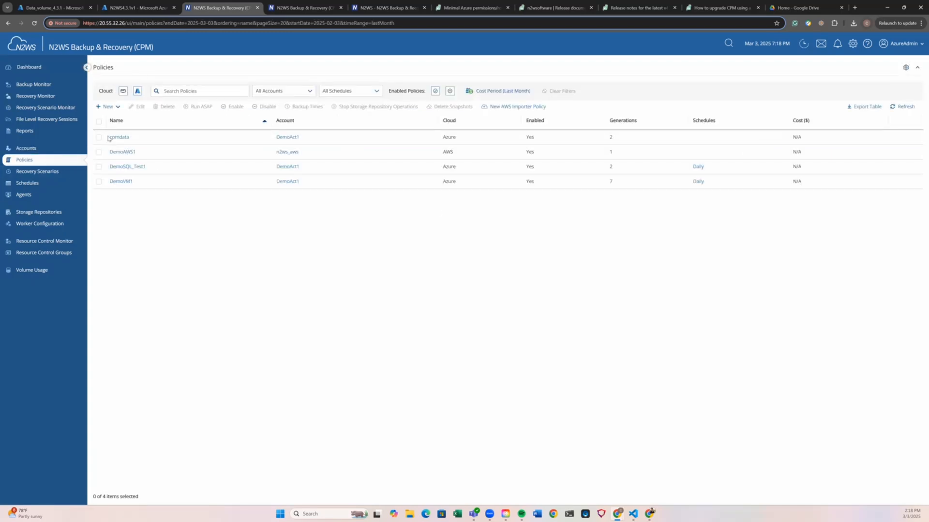
left_click(99, 138)
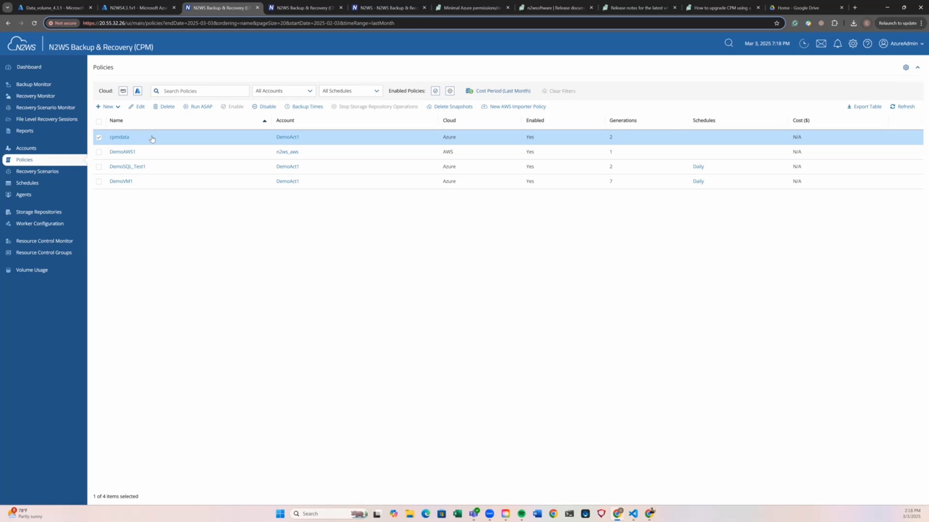
left_click(202, 107)
left_click(537, 286)
- View the server's general settings and return to the dashboard to review the backup overview
left_click(851, 47)
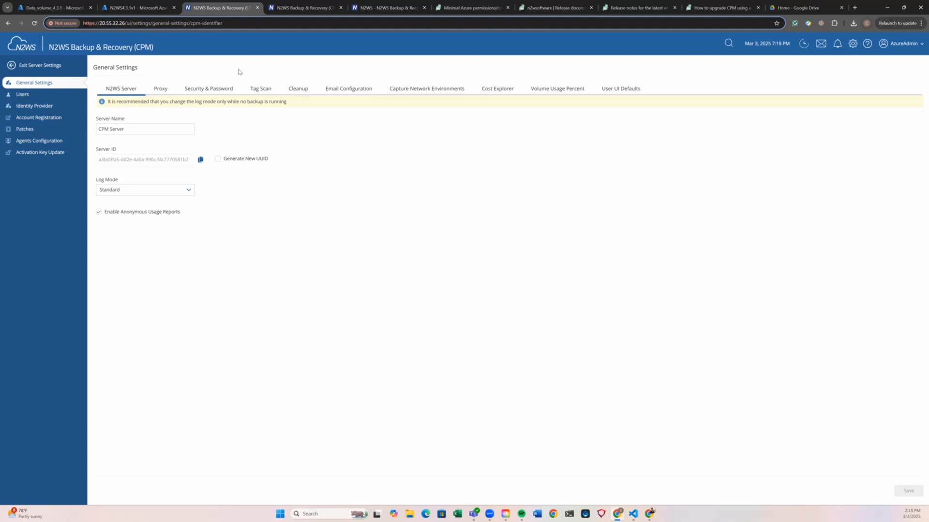
left_click(55, 65)
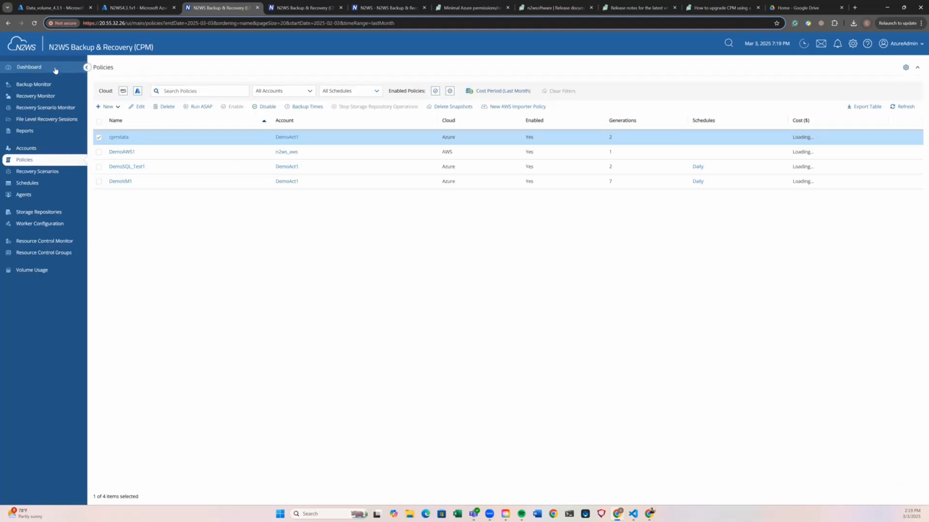
left_click(55, 68)
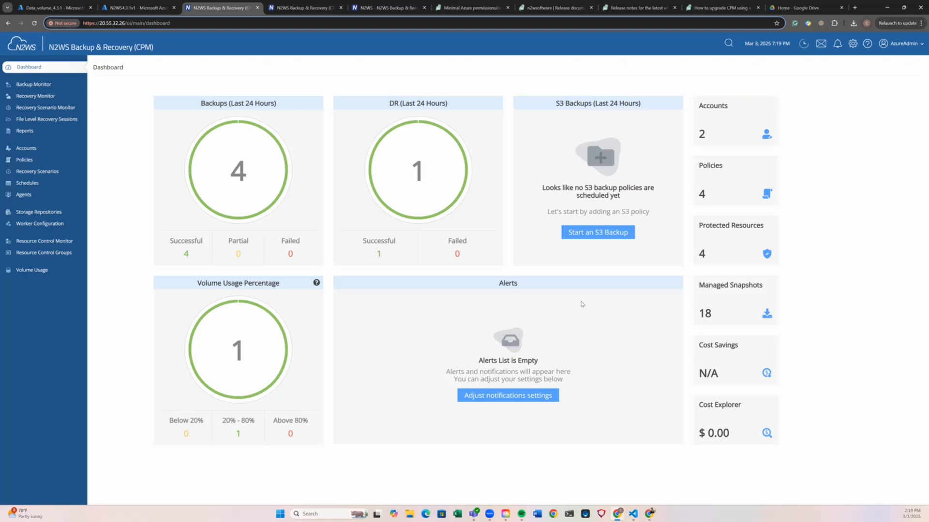
left_click(868, 45)
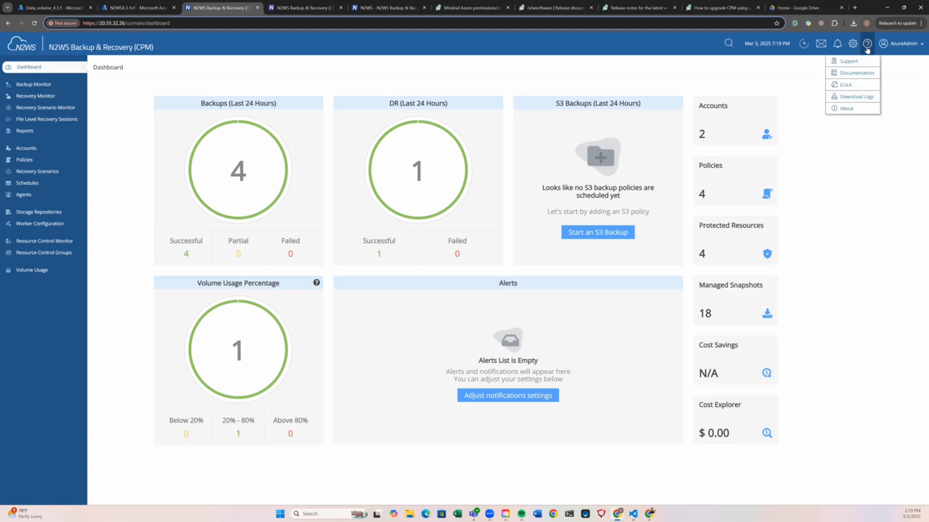
left_click(797, 95)
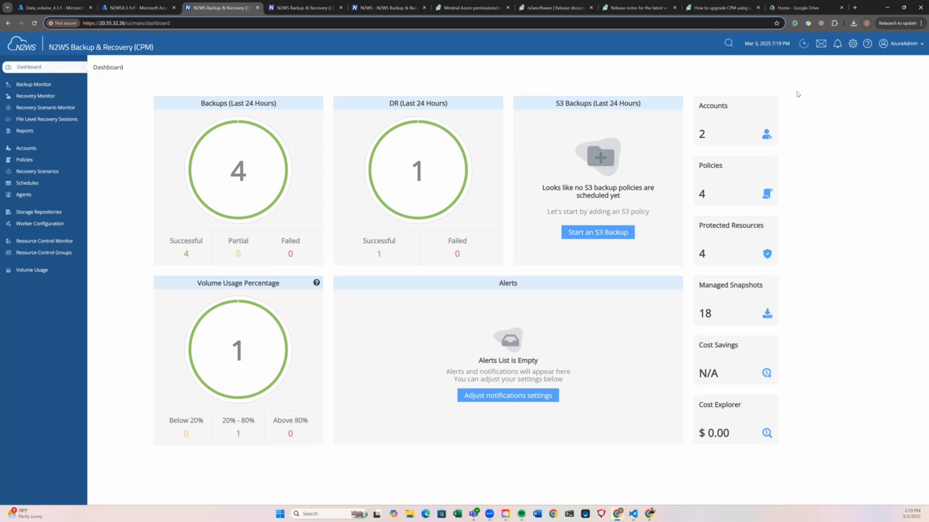